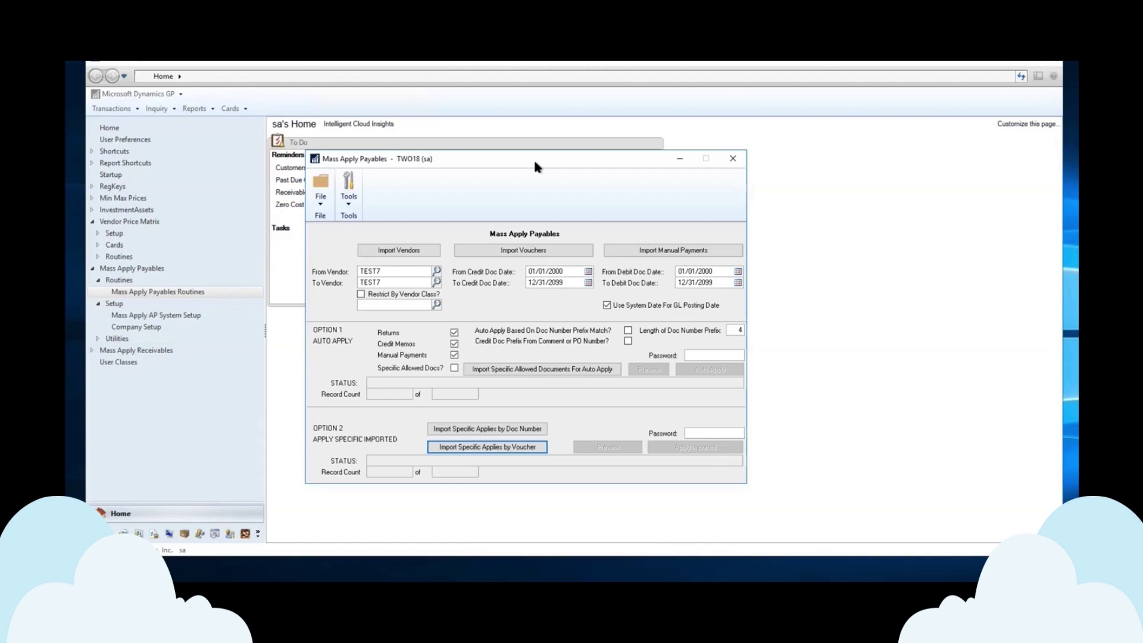
- Set Mass Apply Payables to vendor TEST7, dates 01/01/2000–12/31/2099, with Returns, Credit Memos and Manual Payments checked
mouse_move(185, 580)
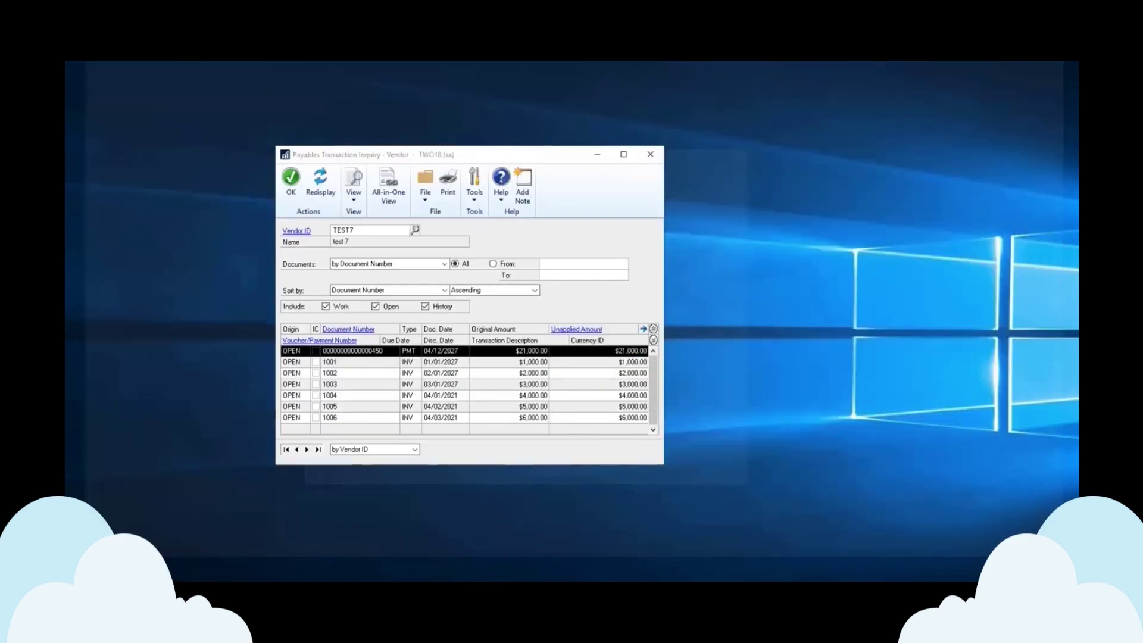
left_click(179, 575)
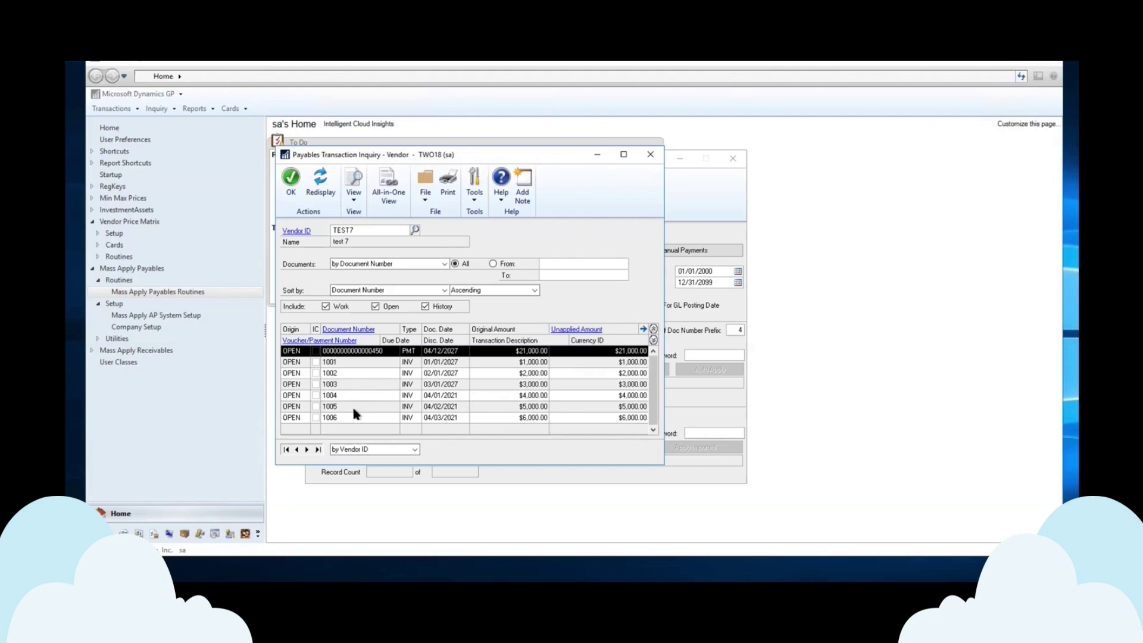
left_click(361, 330)
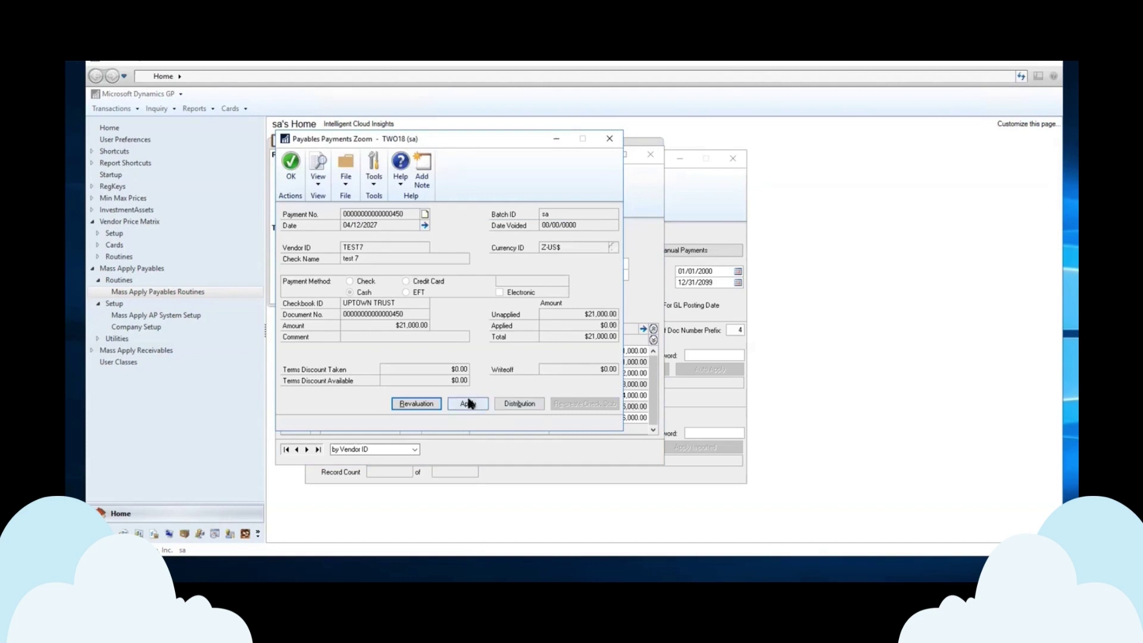
left_click(610, 139)
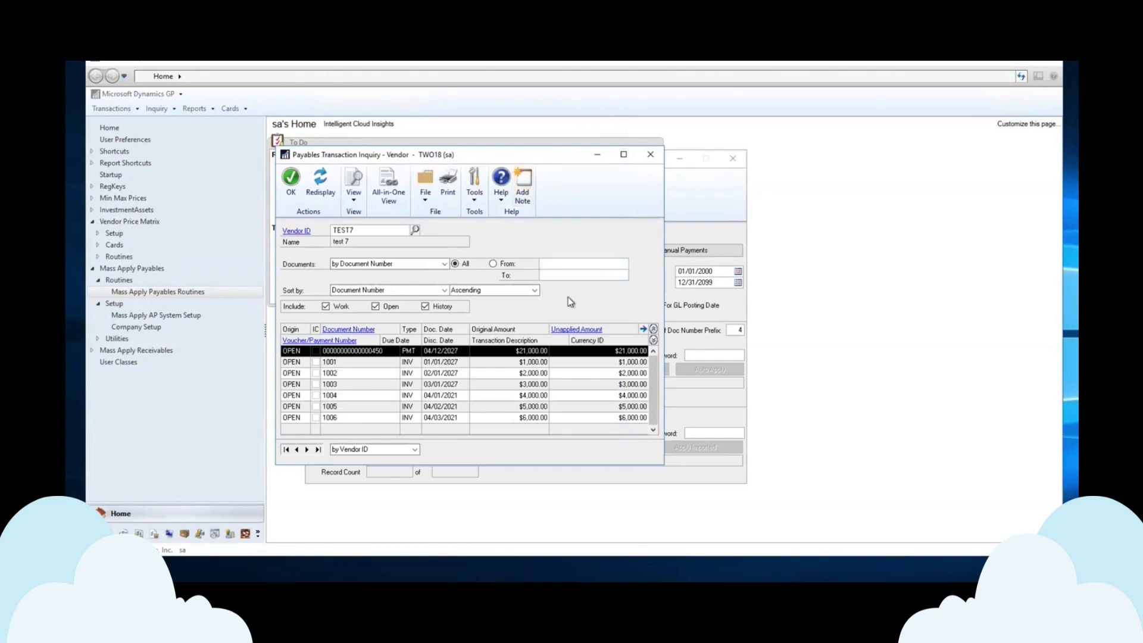
left_click(651, 154)
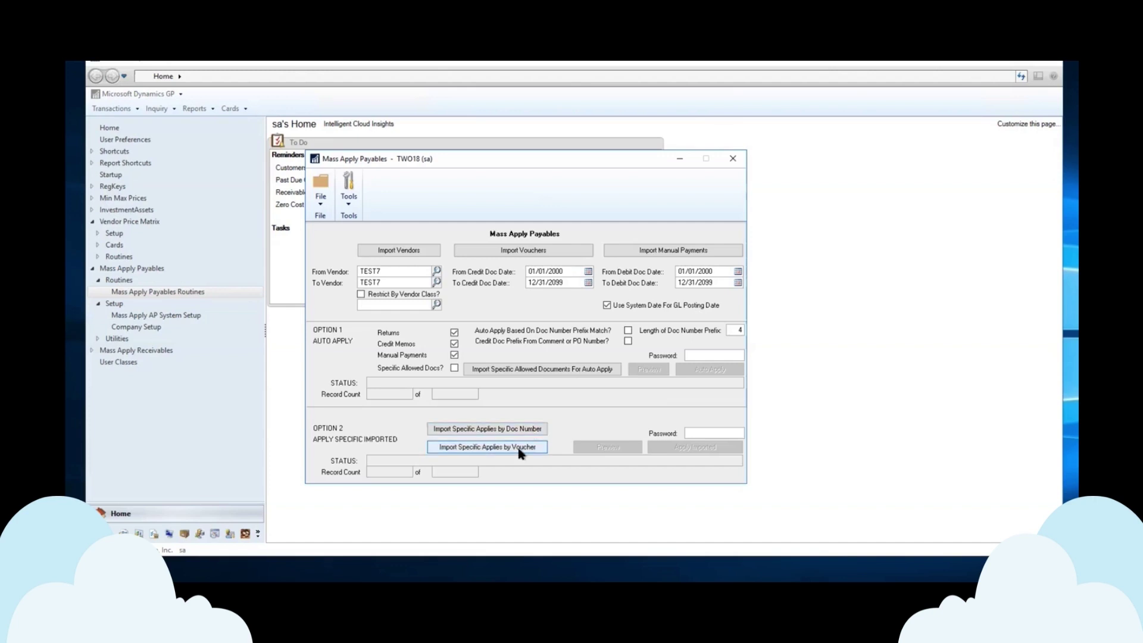
- Open APImportTemplateByVoucher-TEST7.csv in Notepad from the Import Specific Applies by Voucher file browser
left_click(520, 452)
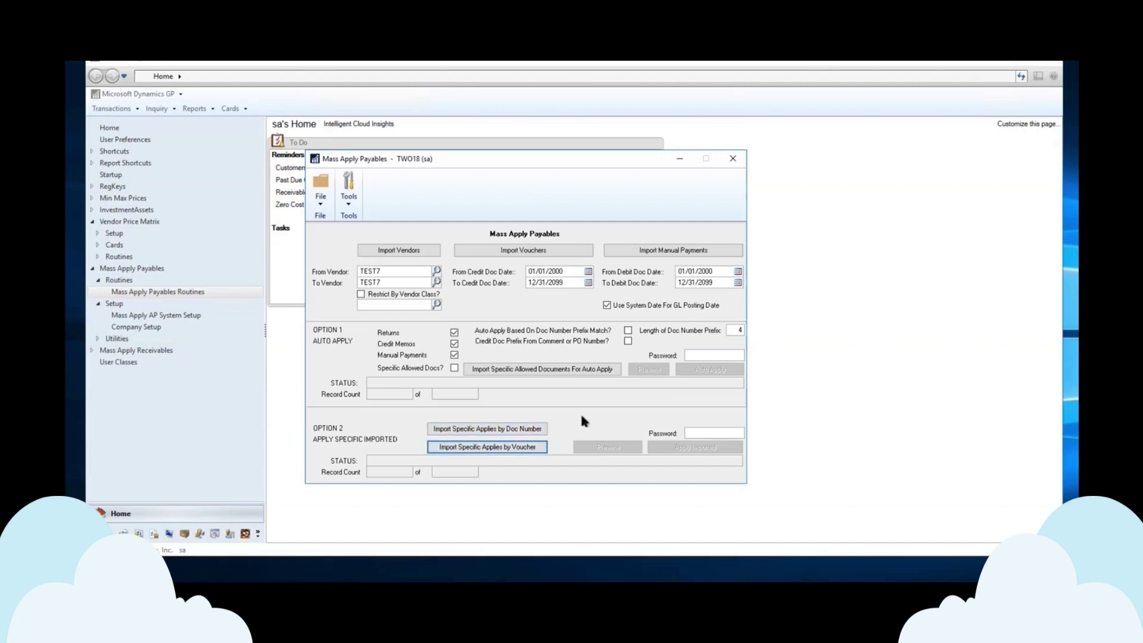
left_click(520, 448)
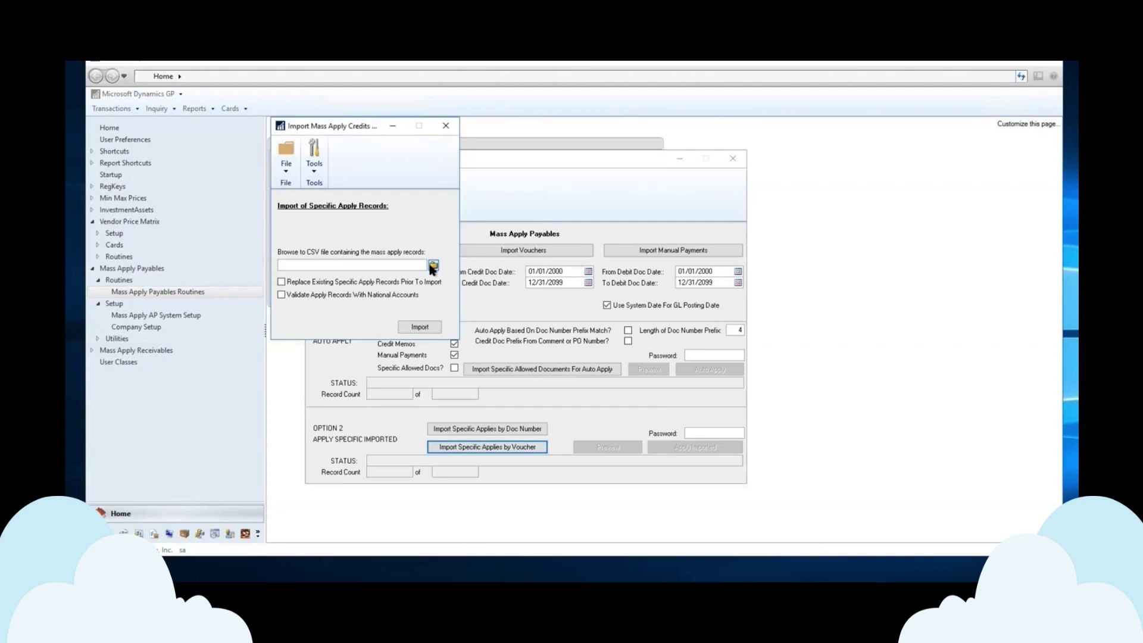
left_click(432, 266)
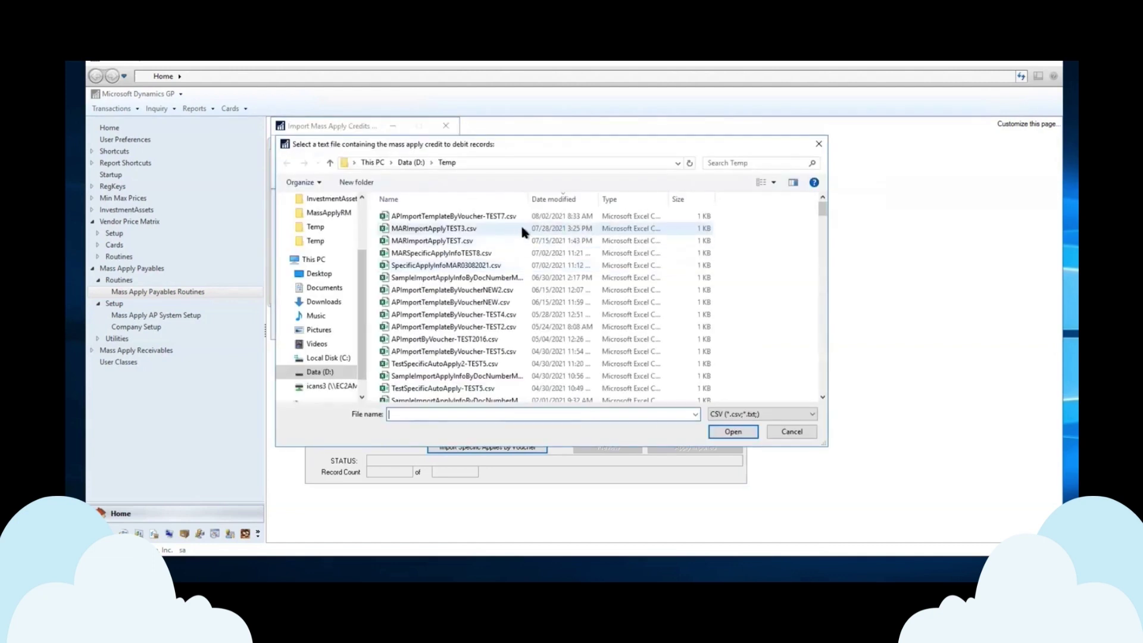
right_click(476, 219)
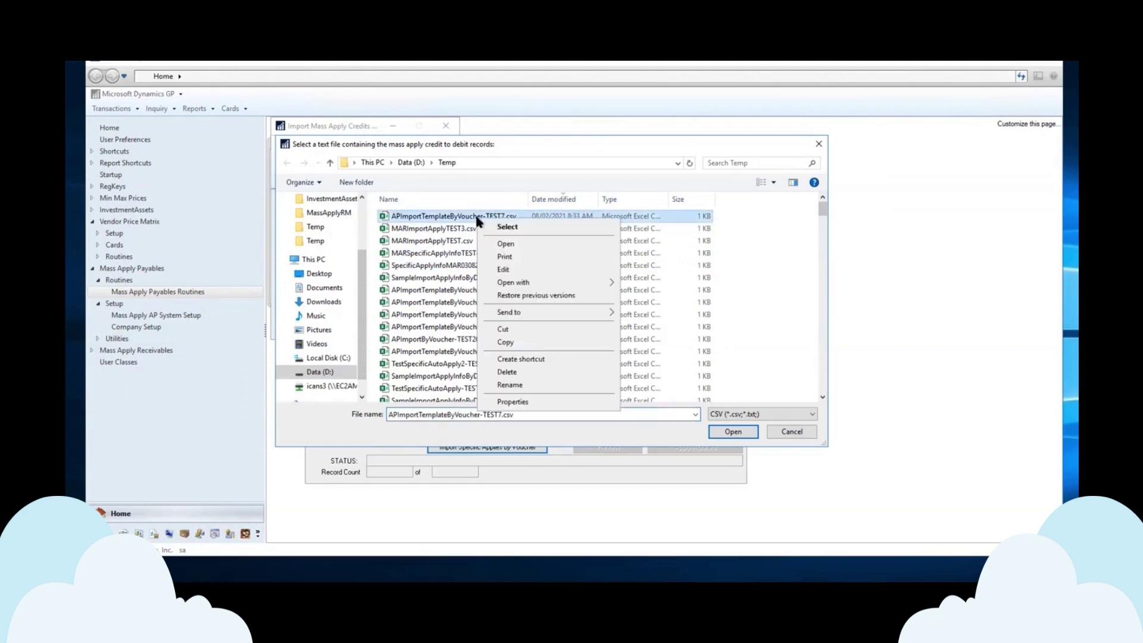
left_click(514, 270)
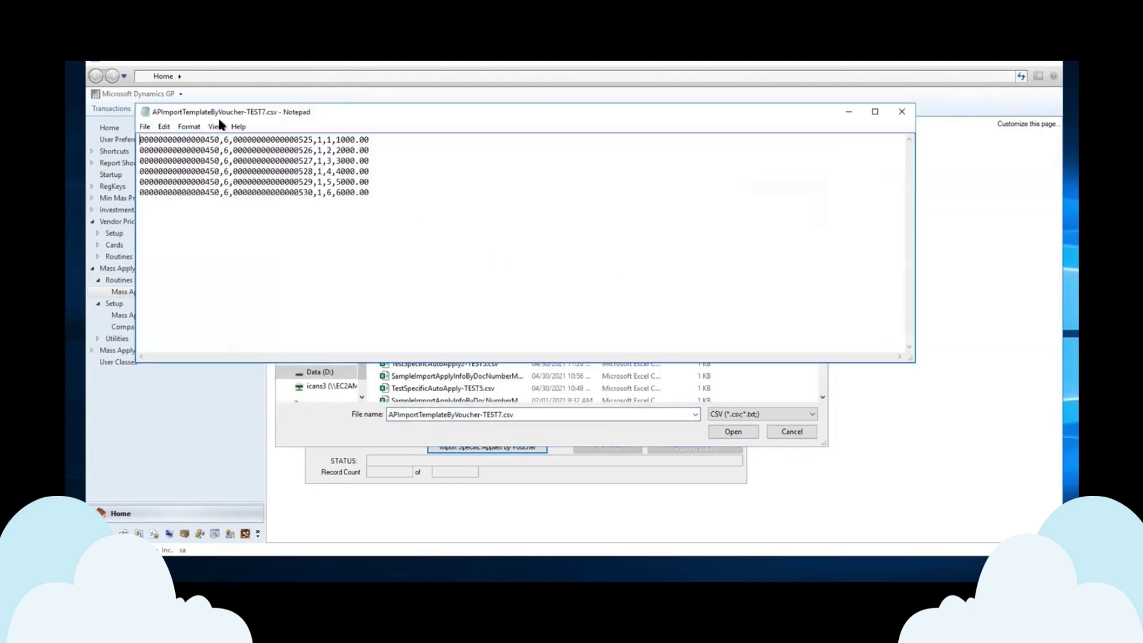
double_click(218, 141)
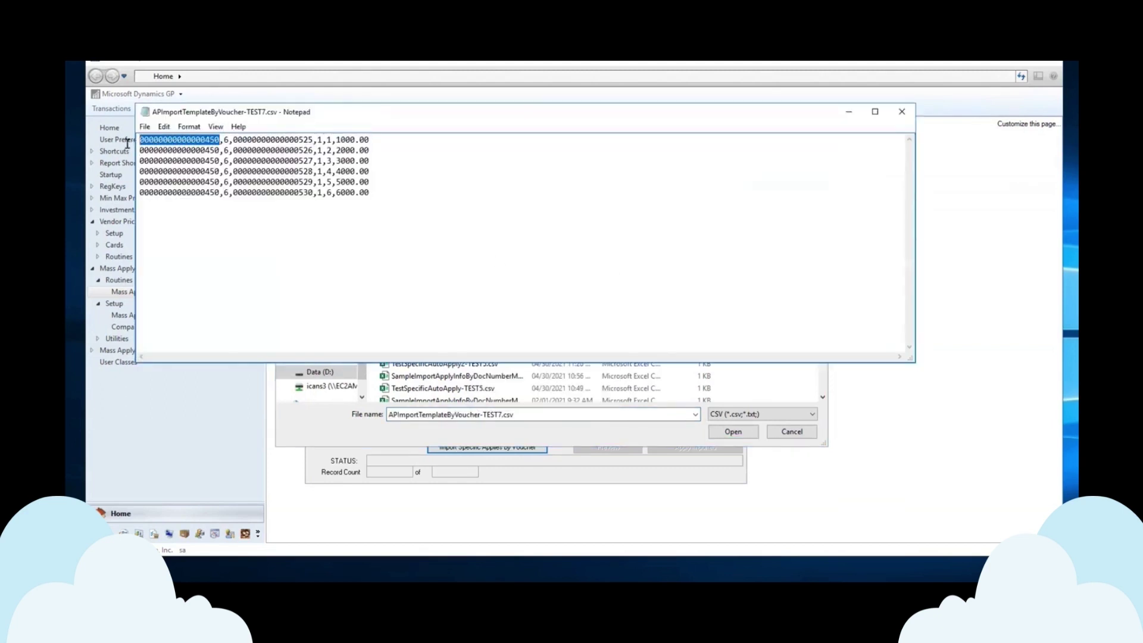
double_click(228, 140)
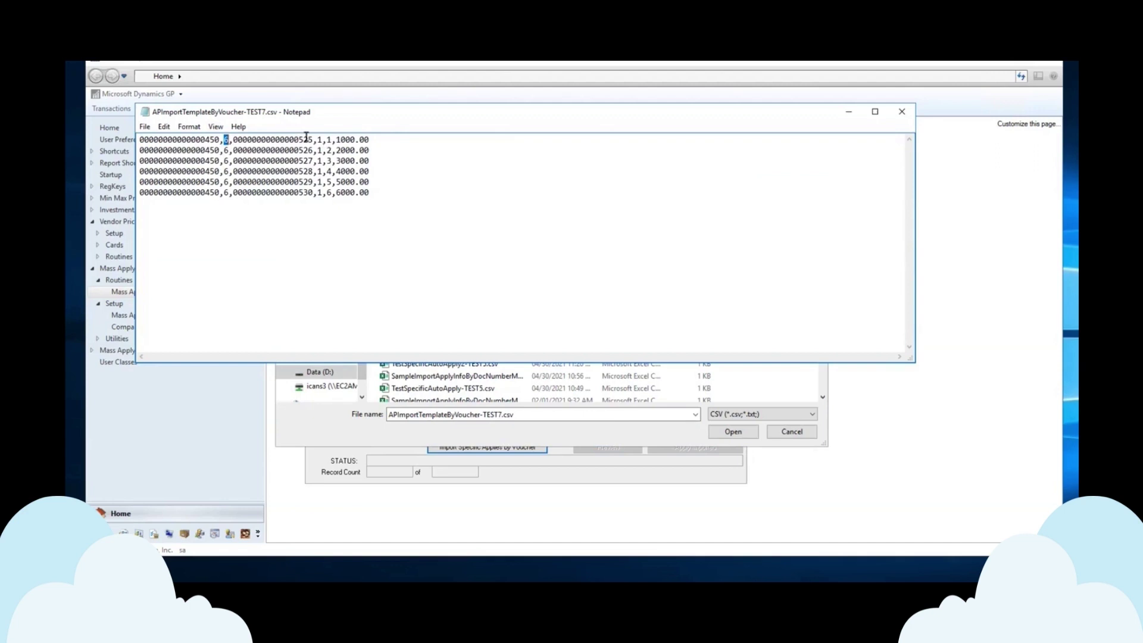
left_click_drag(313, 139, 233, 139)
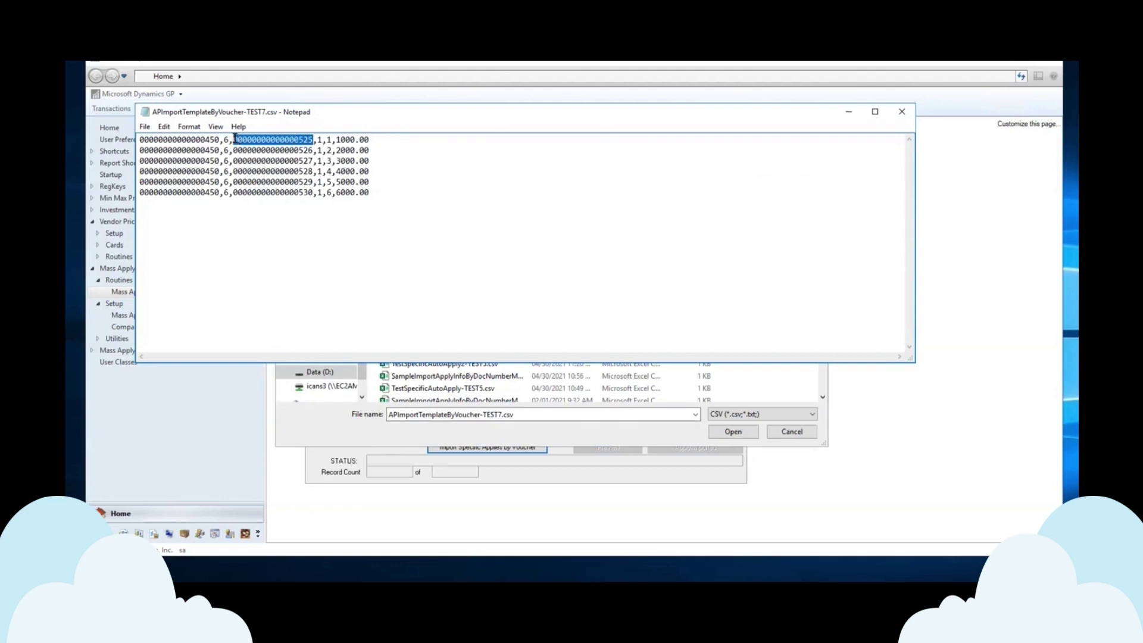
double_click(320, 140)
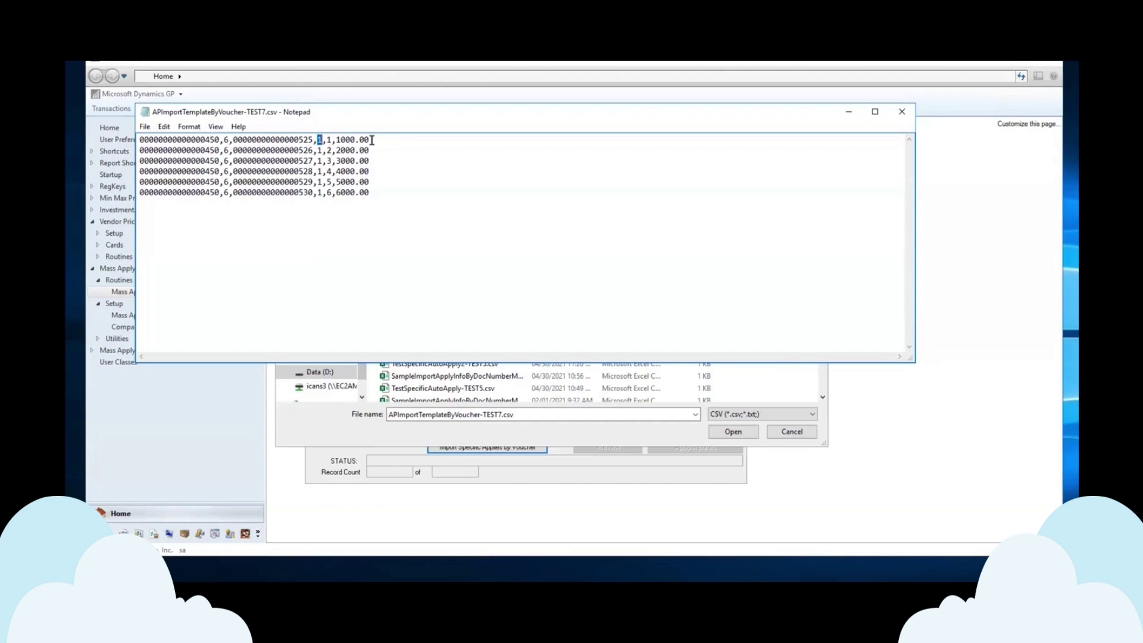
left_click_drag(370, 140, 335, 141)
- Import APImportTemplateByVoucher-TEST7.csv with Replace Existing Specific Apply Records Prior To Import checked
left_click(902, 112)
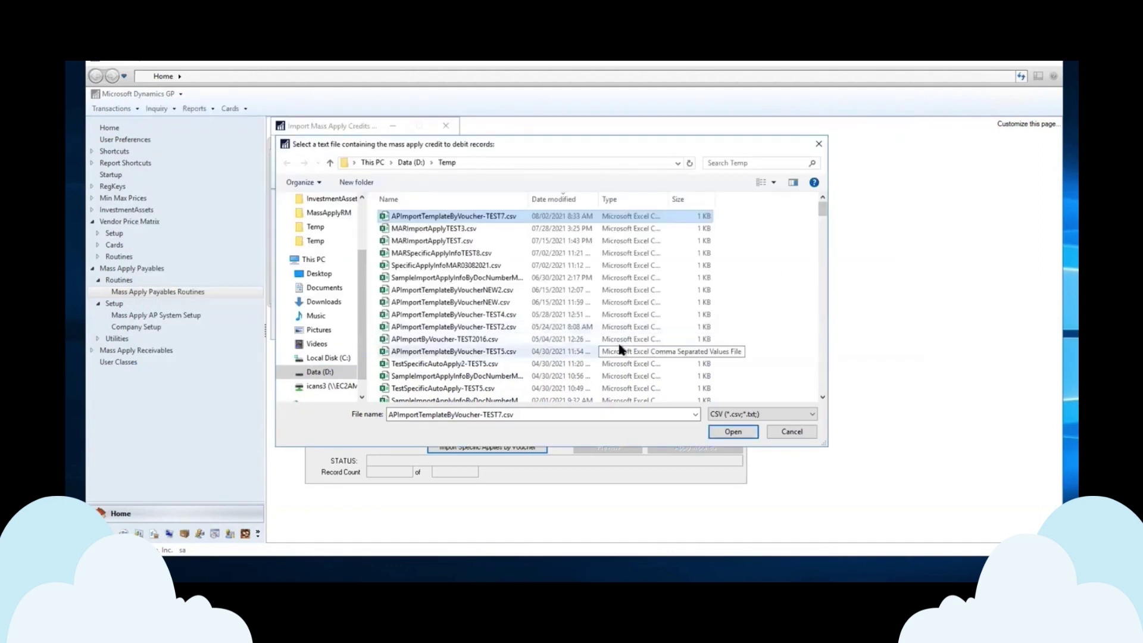
double_click(489, 218)
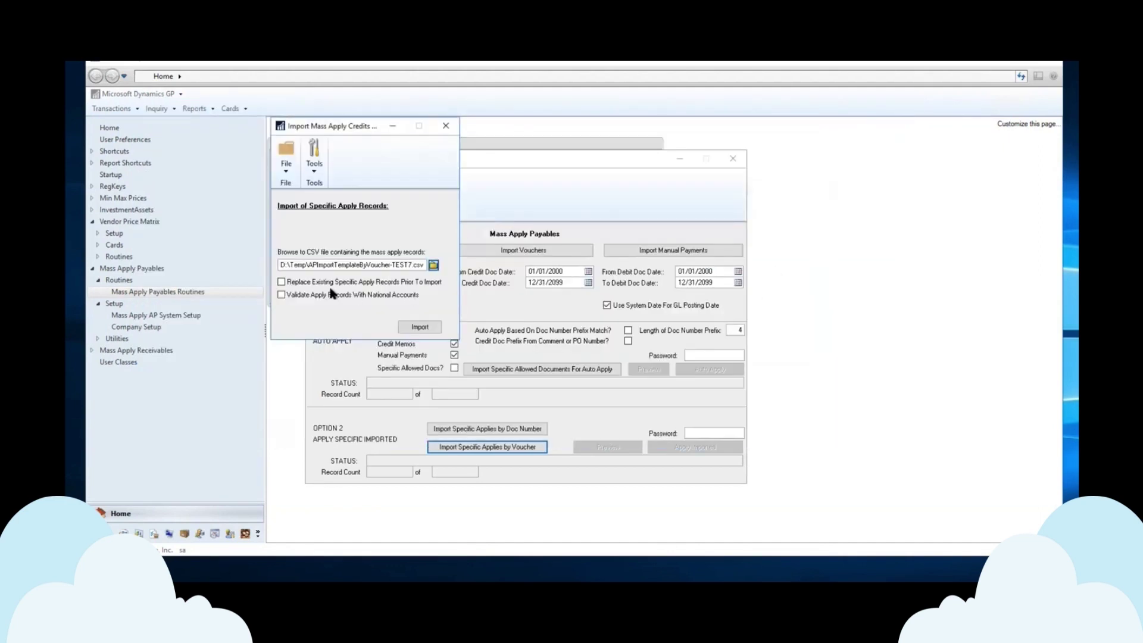
left_click(281, 282)
left_click(418, 328)
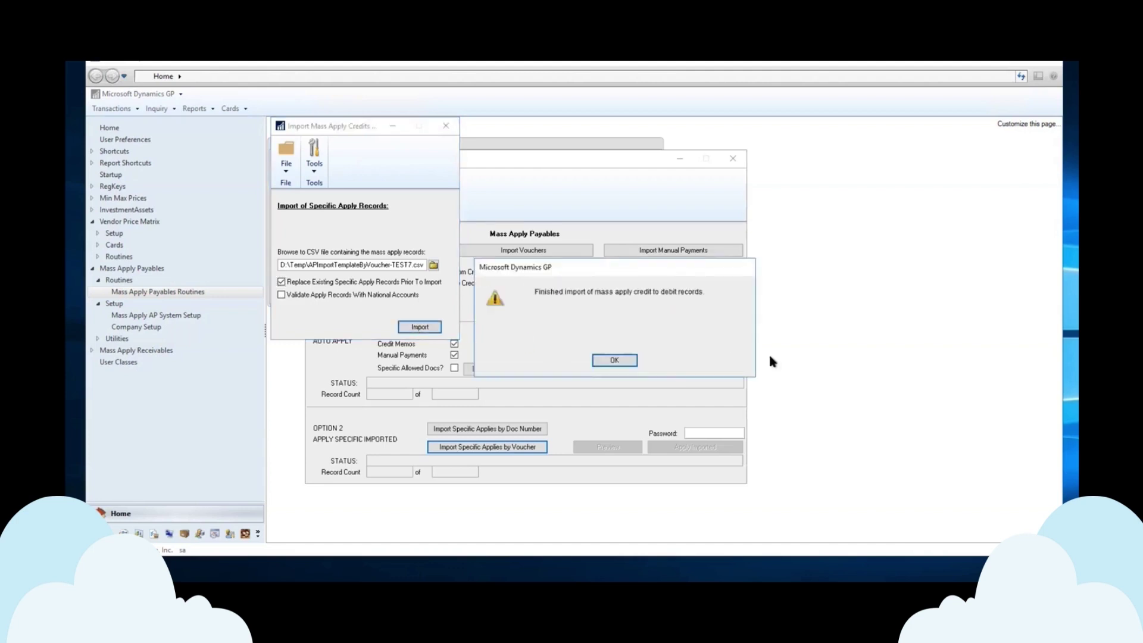
- View the import report (six applies, $21,000.00) and empty exceptions report on screen, then close both
left_click(614, 360)
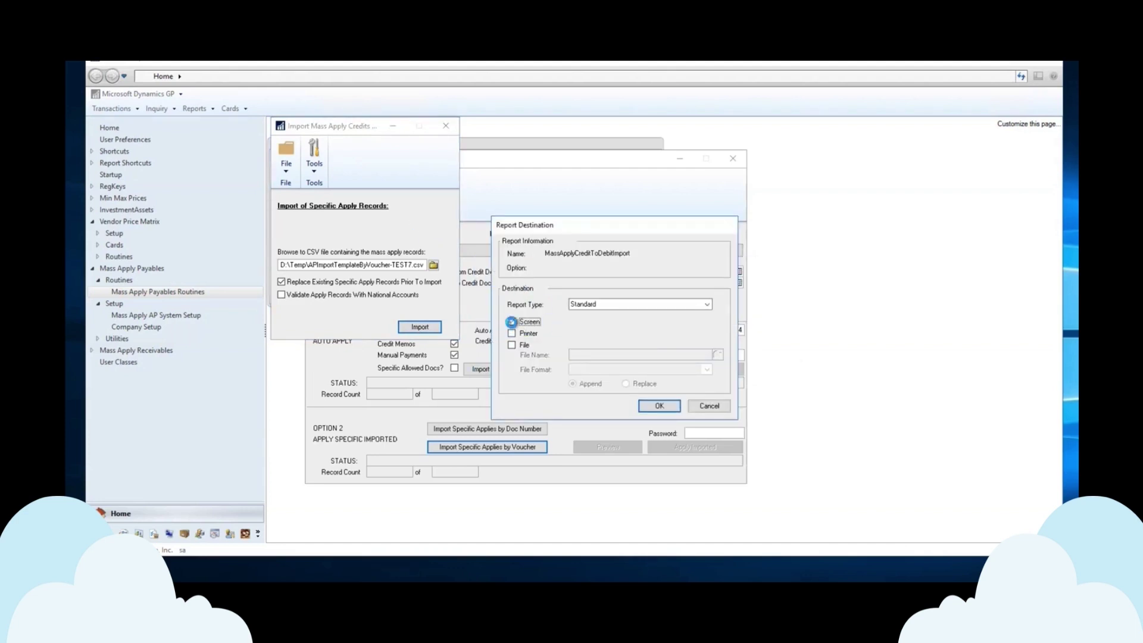
left_click(660, 406)
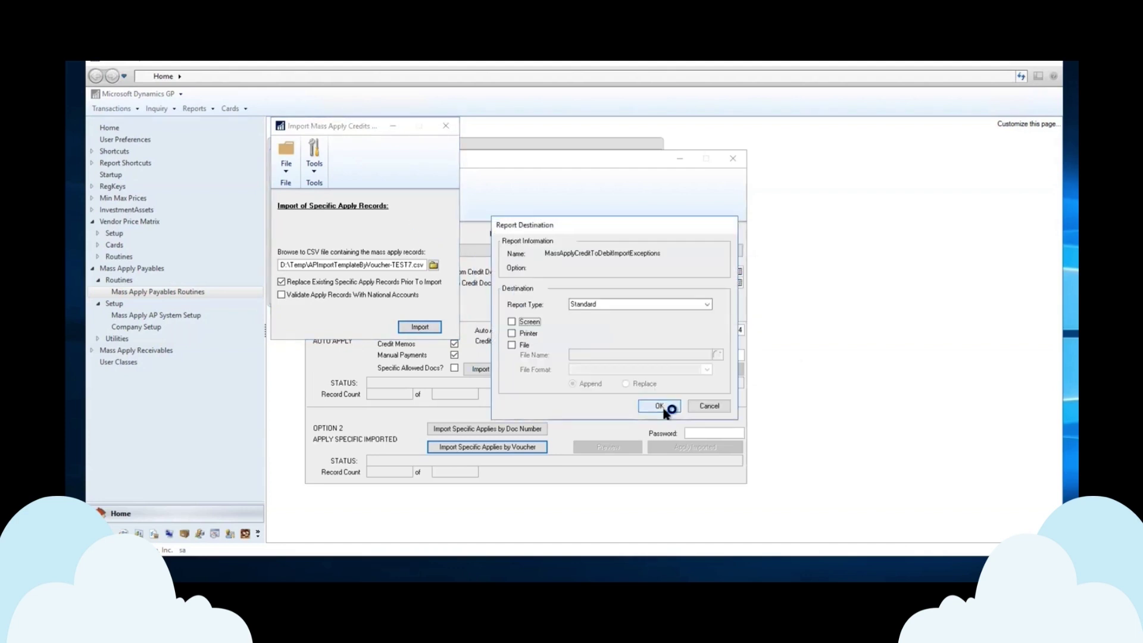
left_click(522, 322)
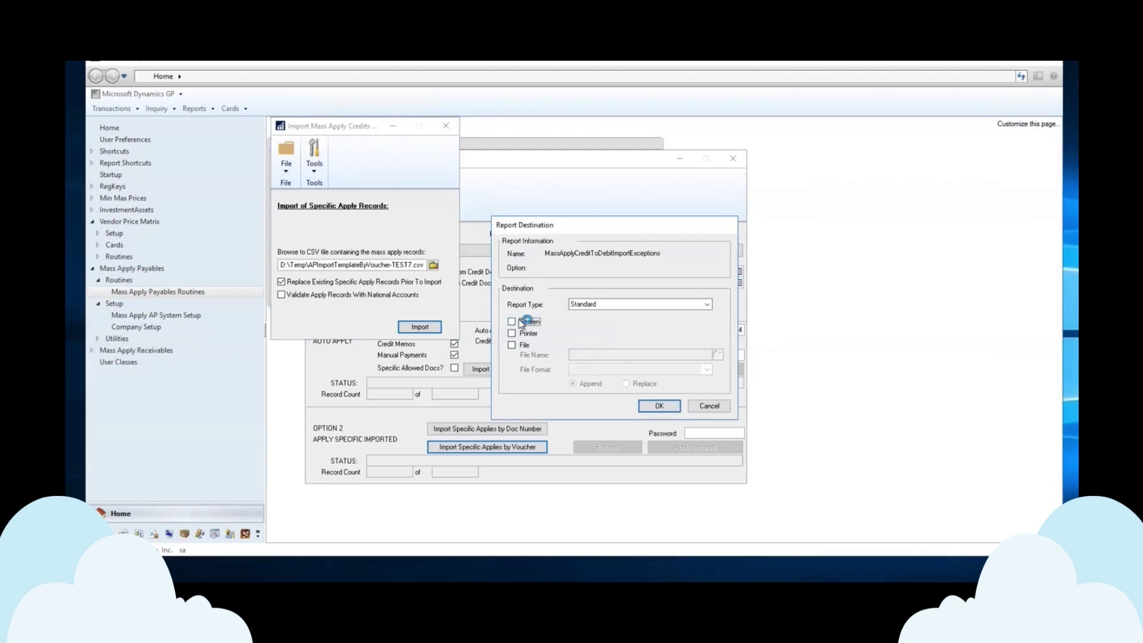
left_click(658, 406)
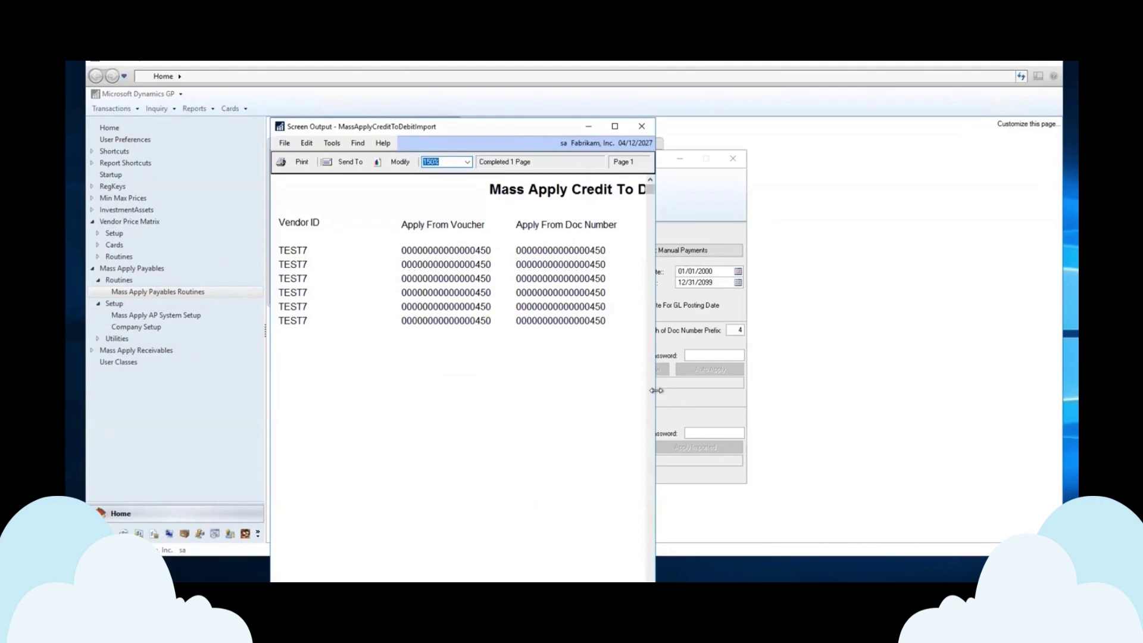
left_click_drag(656, 390, 1029, 390)
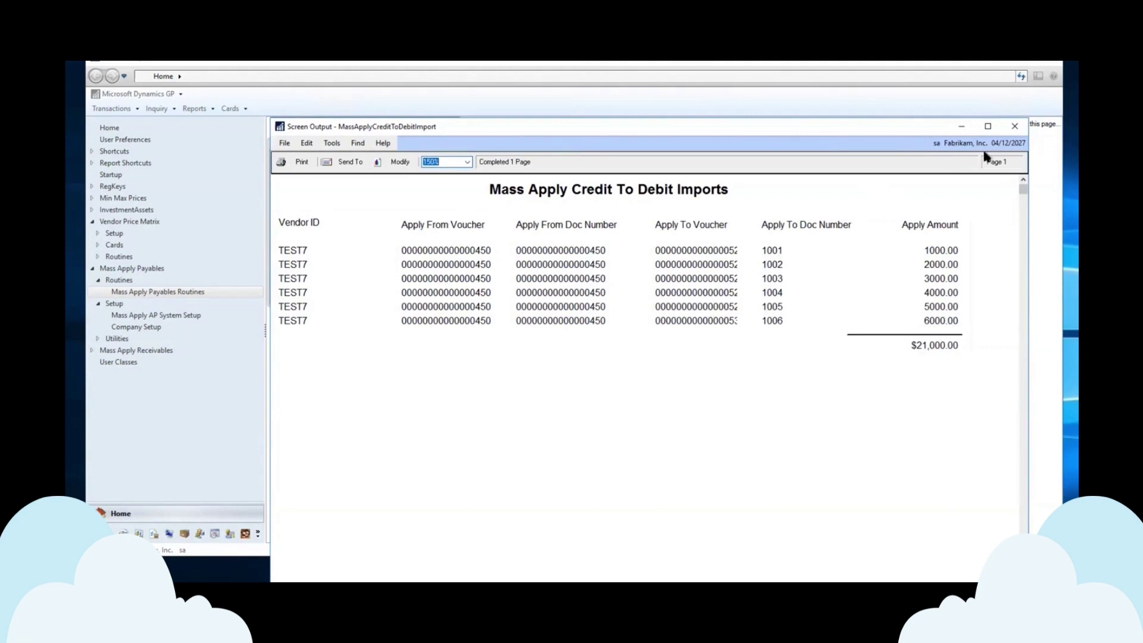
left_click(1015, 128)
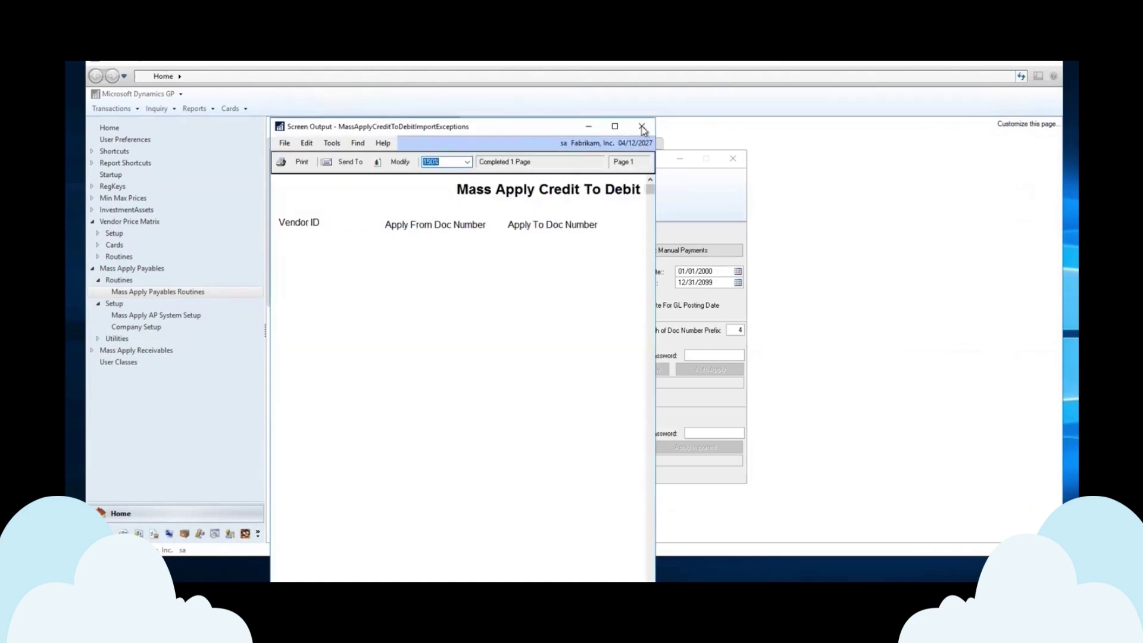
left_click(642, 127)
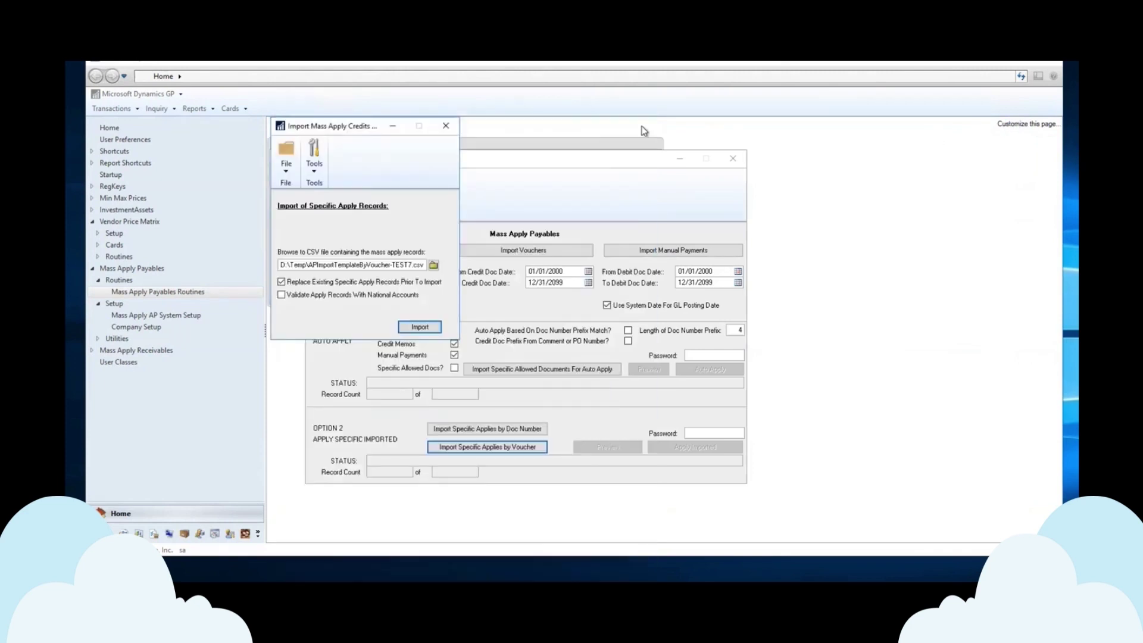
- Close the import window and enter the password that unlocks applying imported records
left_click(446, 126)
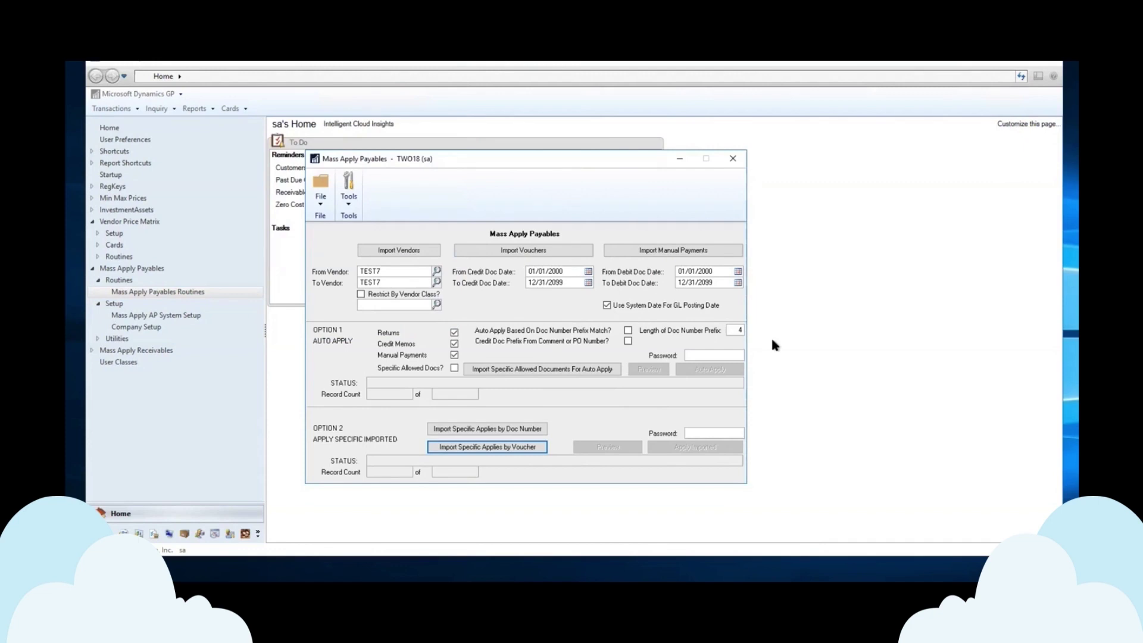
left_click(694, 433)
type("acc")
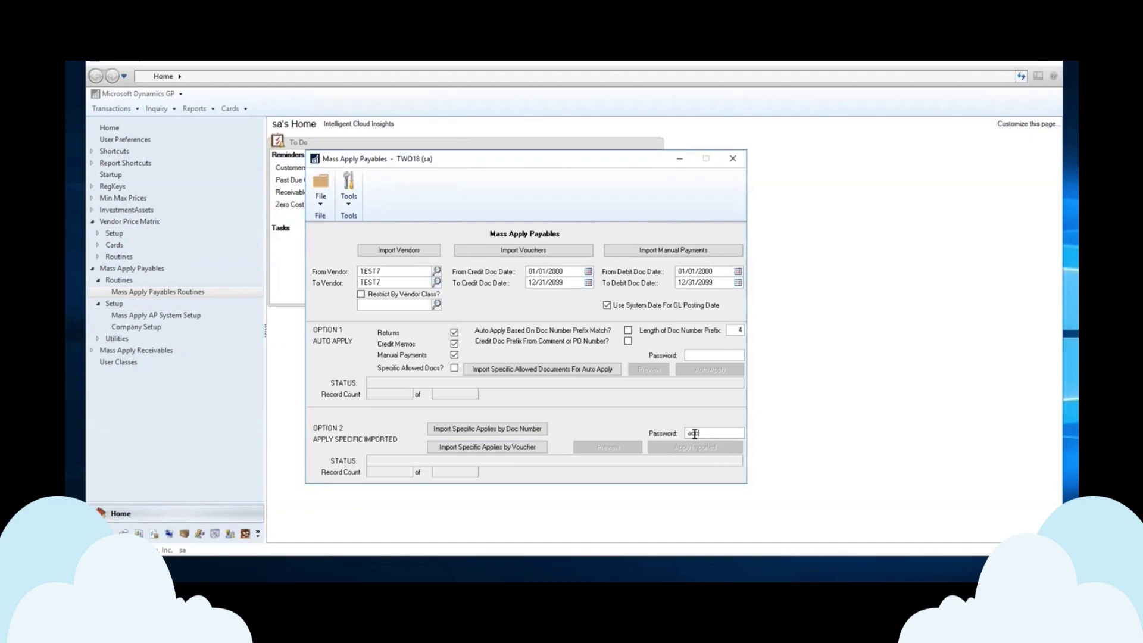
type("ess")
key("Tab")
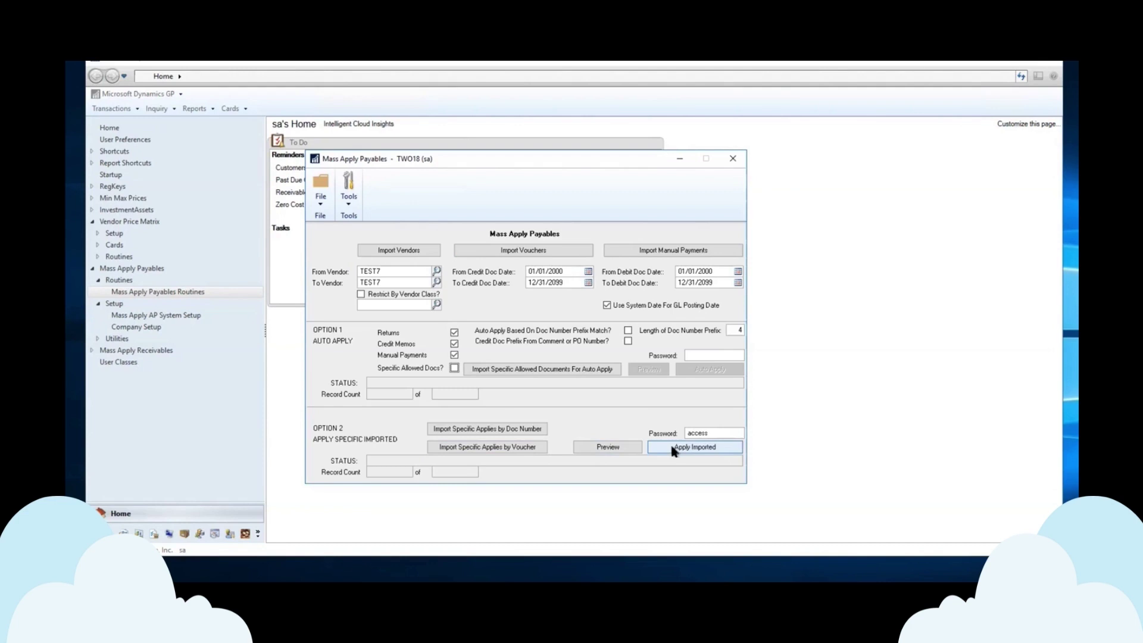
- Preview the six imported applies ($21,000.00) and the empty exceptions report on screen, then close both
left_click(607, 447)
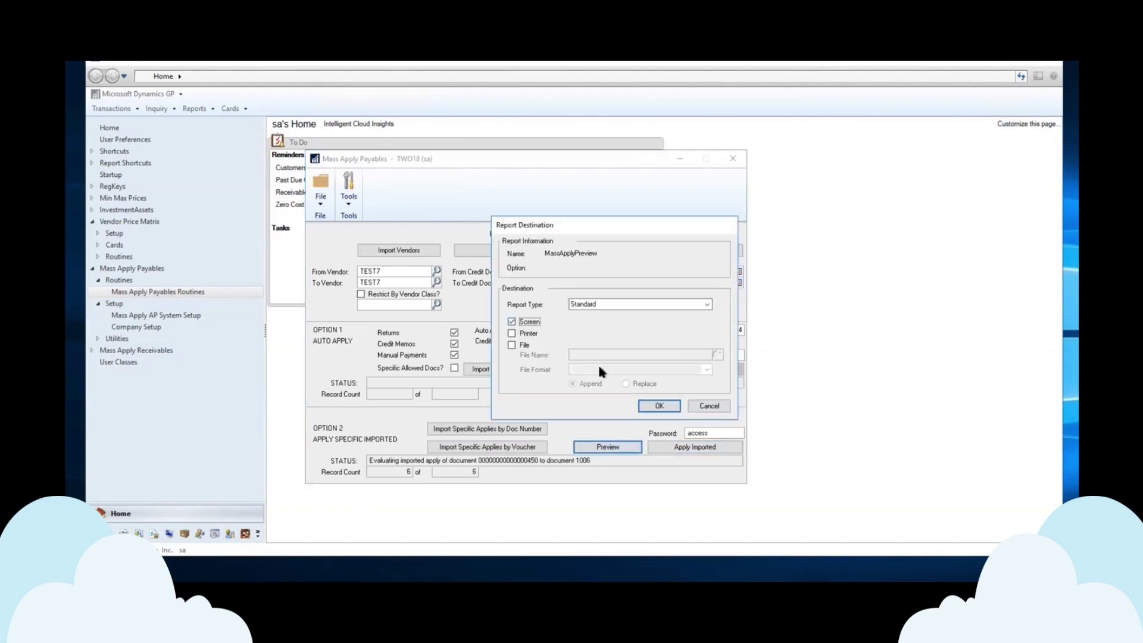
left_click(657, 400)
left_click(662, 406)
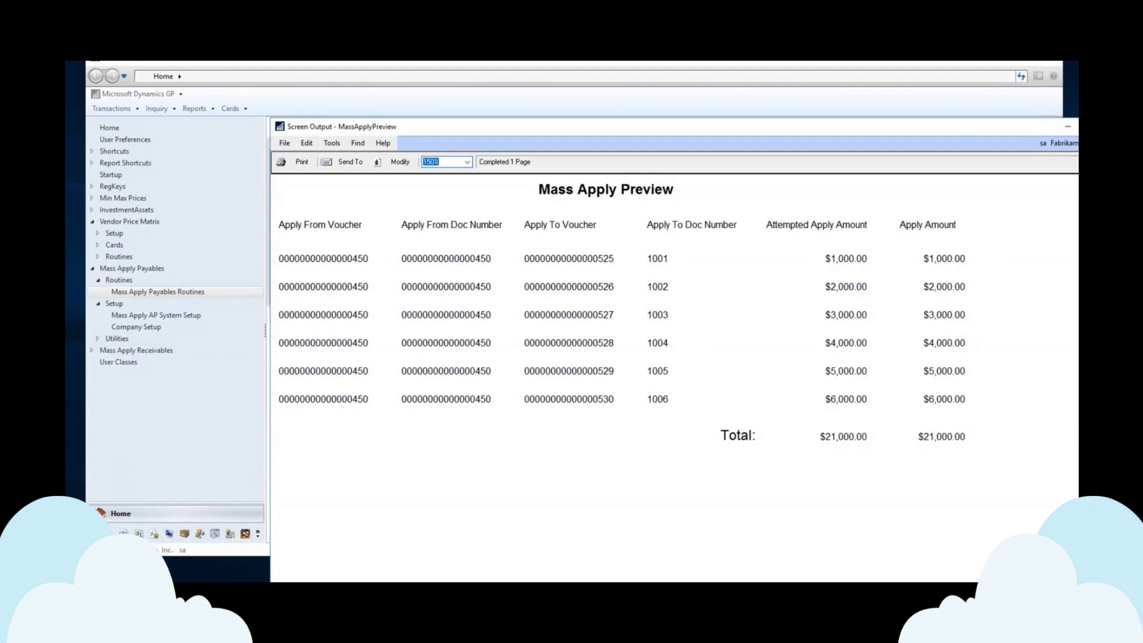
key("alt+F4")
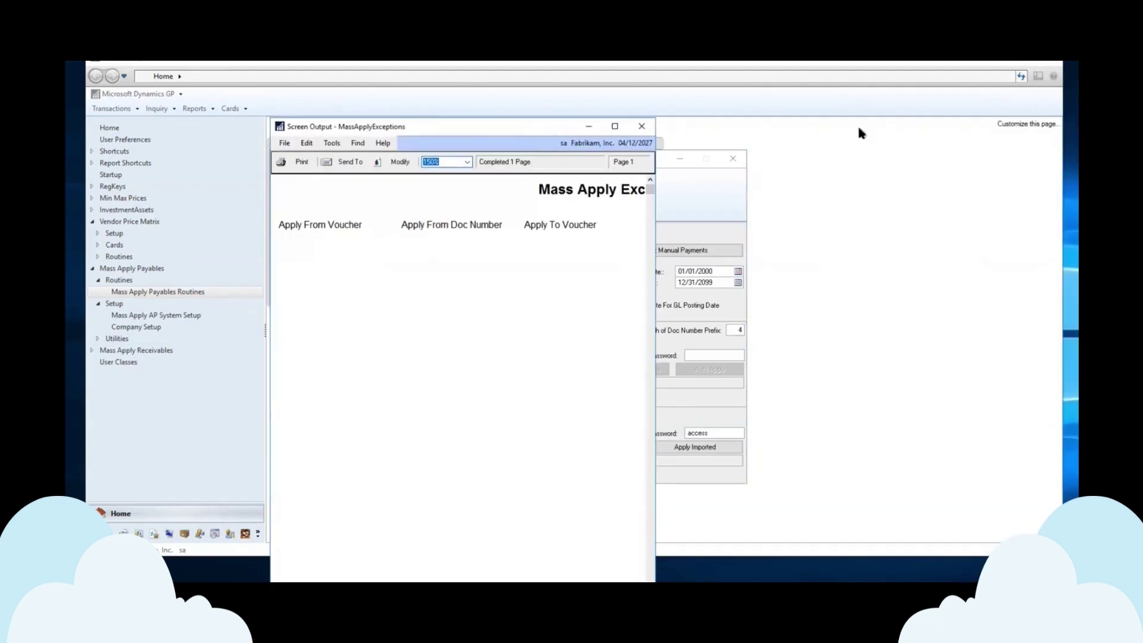
left_click(642, 127)
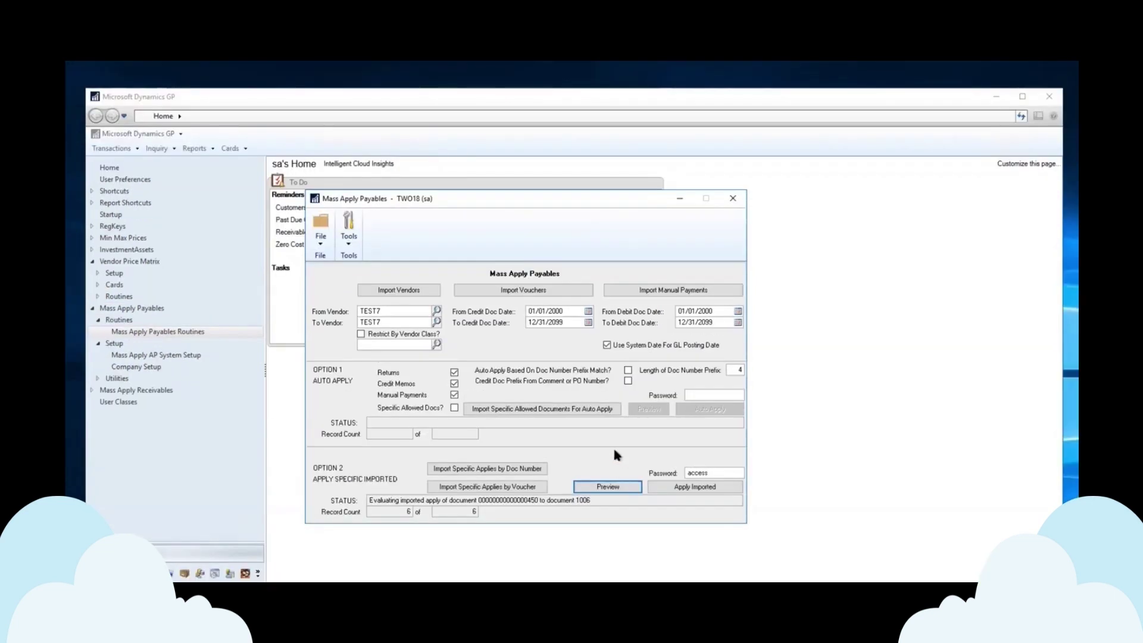
- Apply the six imported TEST7 applies ($21,000.00), view the processed and exceptions reports, then close them
left_click(588, 486)
left_click(698, 492)
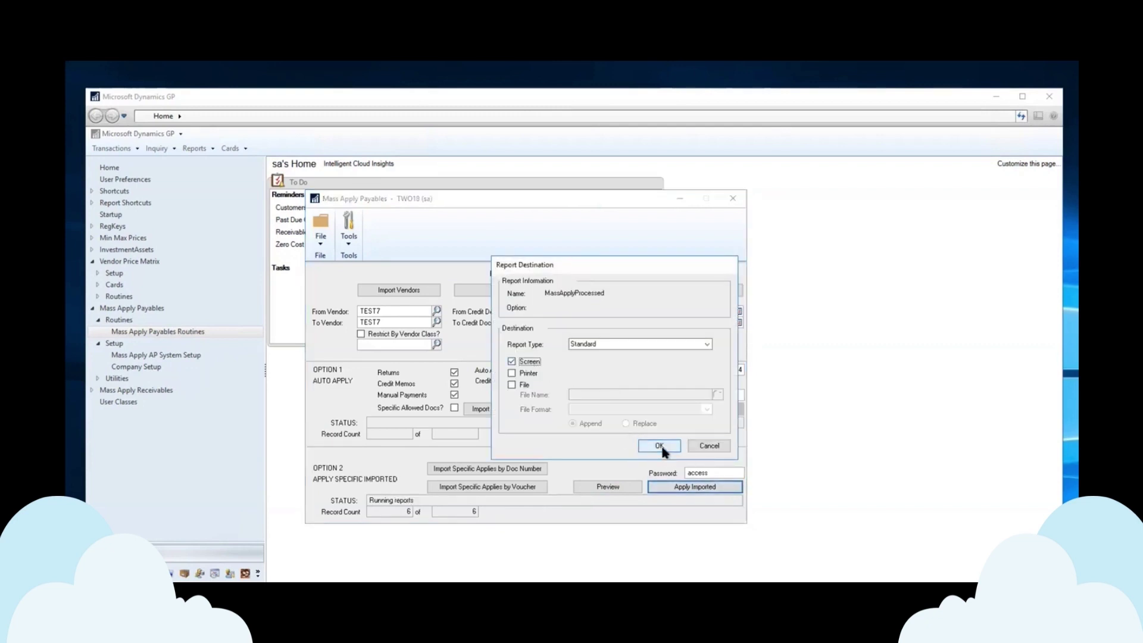
left_click(660, 445)
left_click(511, 361)
left_click(659, 445)
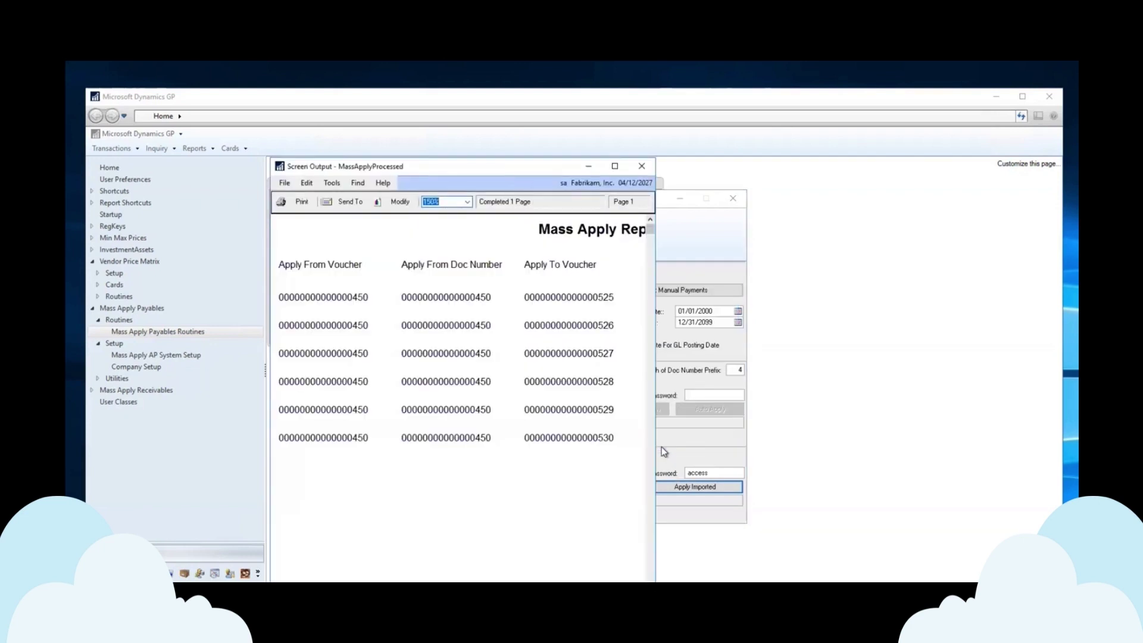
left_click_drag(654, 427, 1034, 439)
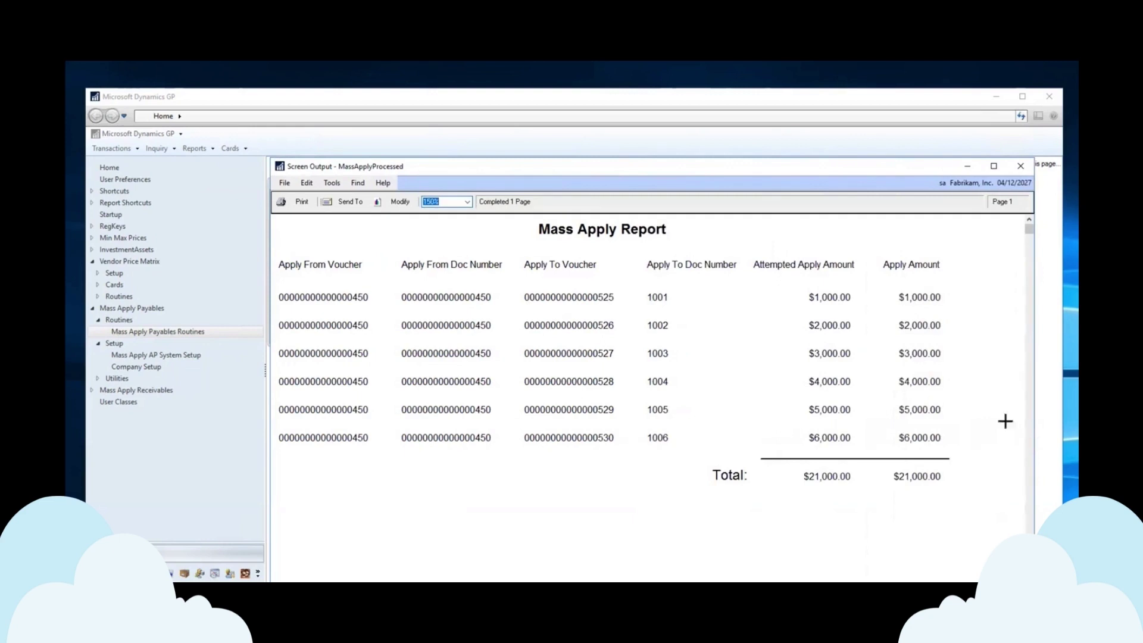
left_click(1020, 169)
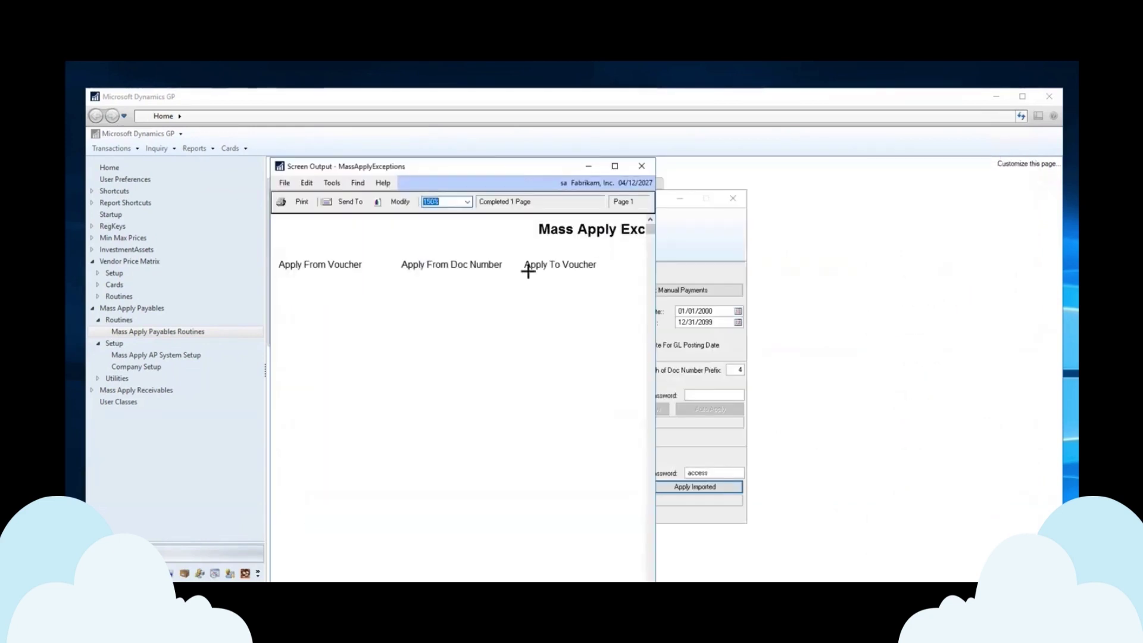
left_click(642, 167)
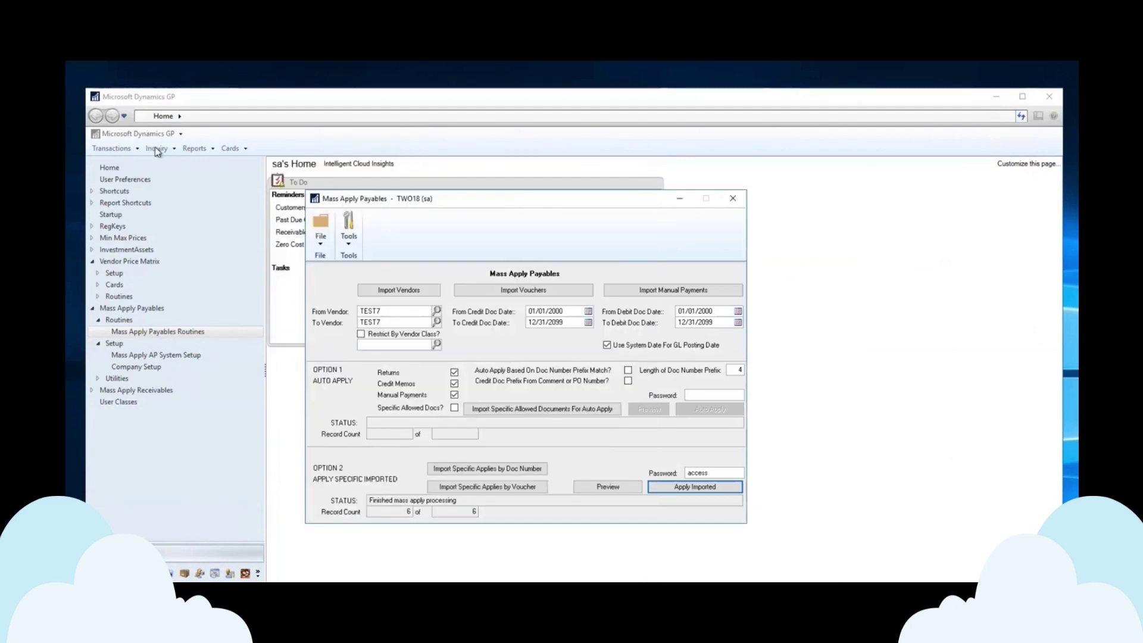
- Open the Purchasing Transaction by Vendor inquiry for vendor TEST7
left_click(158, 150)
left_click(157, 149)
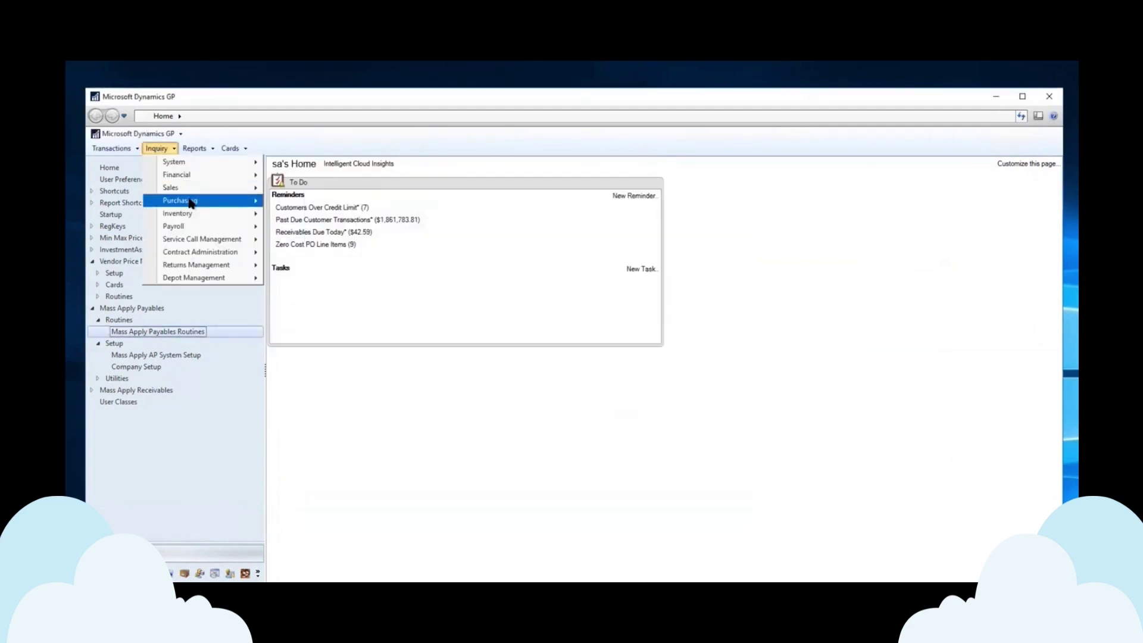
mouse_move(192, 203)
left_click(322, 200)
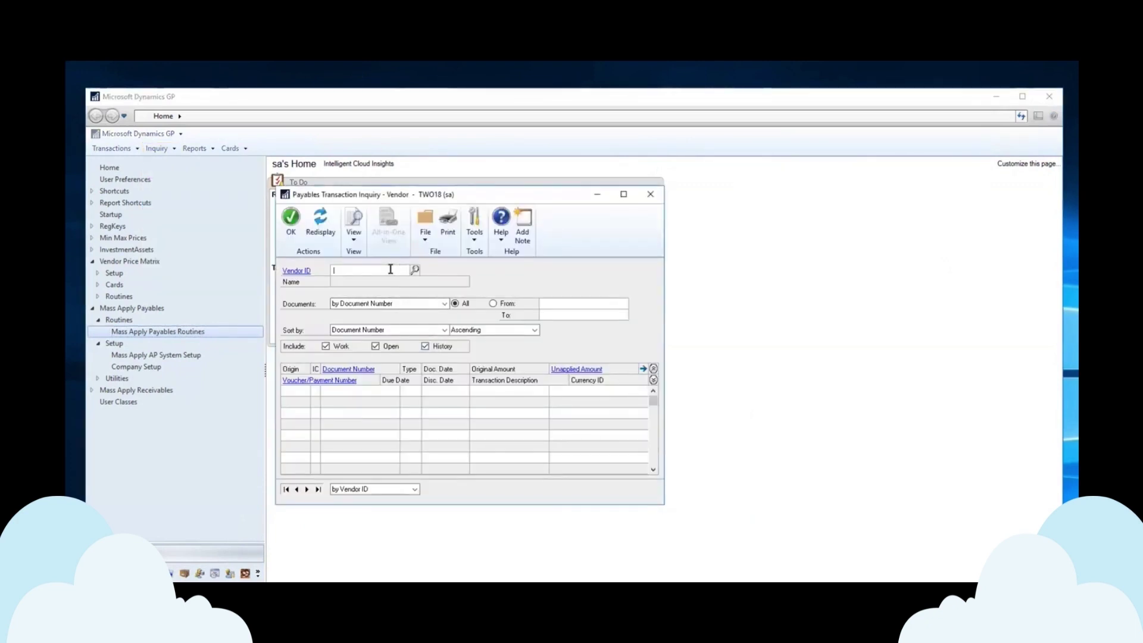
type("TEST7")
key("Tab")
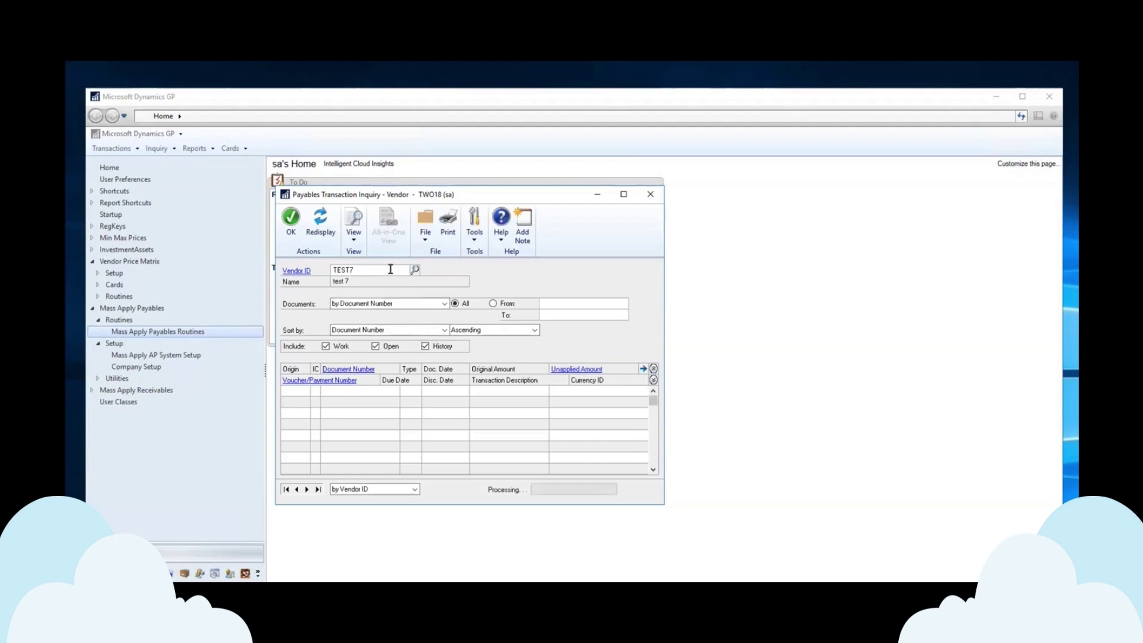
- Confirm the $21,000.00 payment is fully applied to invoices 1001–1006, then close the inquiry windows
left_click(292, 405)
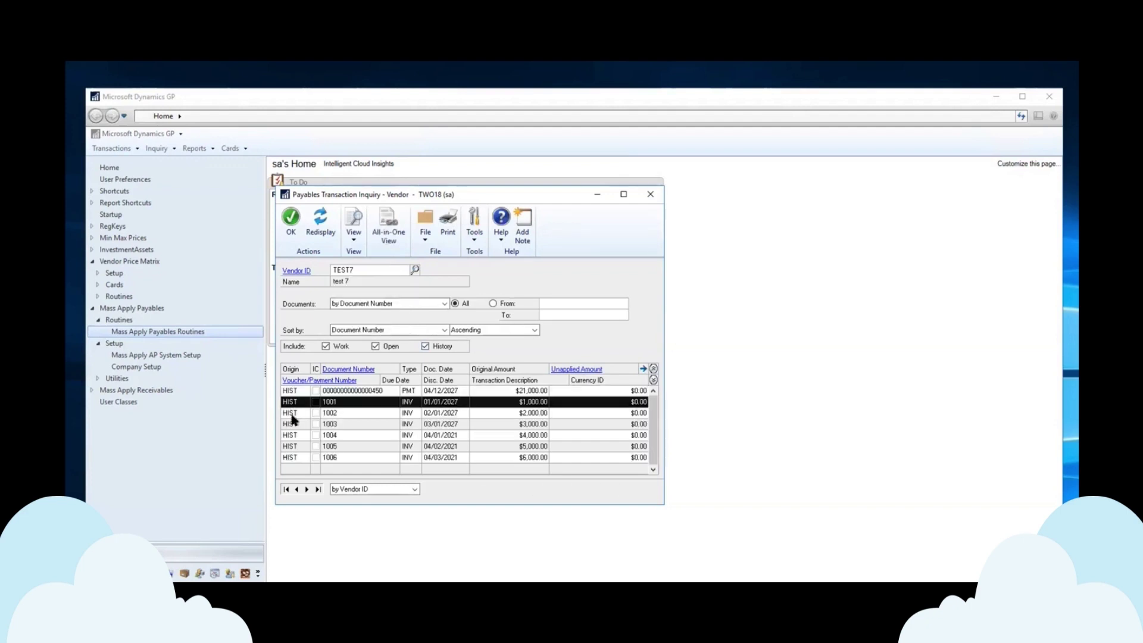
left_click(654, 380)
left_click(655, 453)
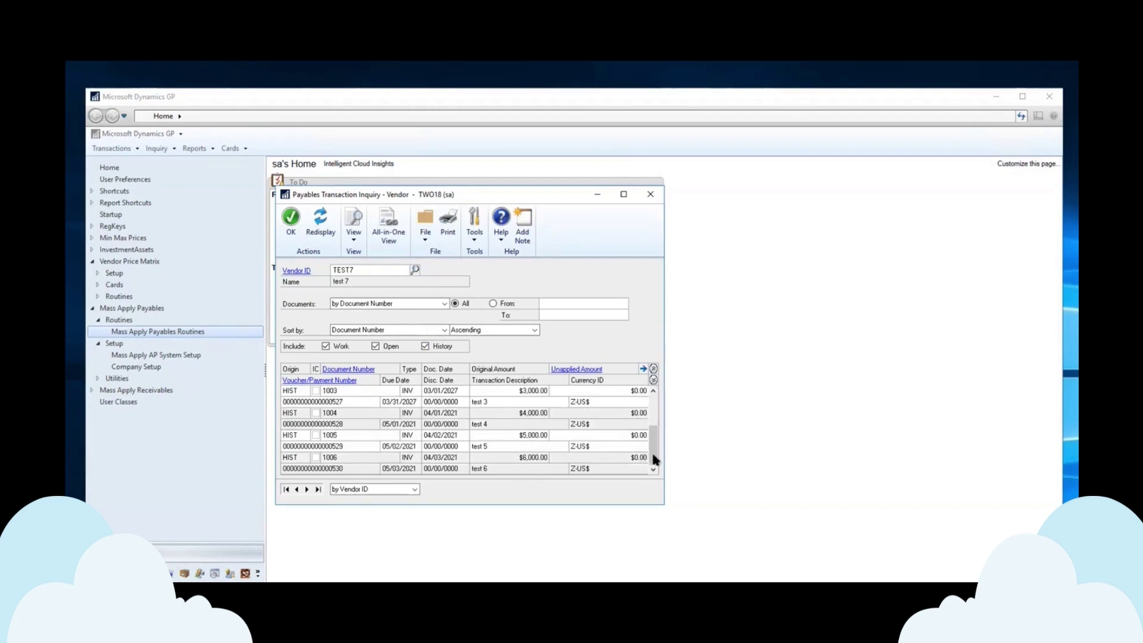
left_click(653, 400)
left_click(531, 402)
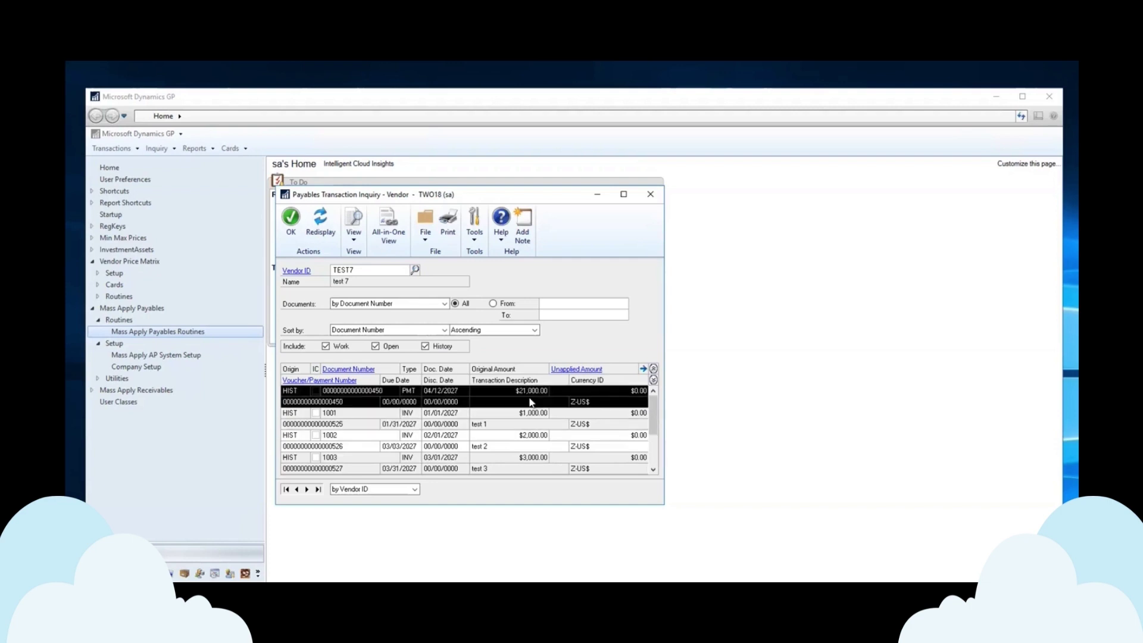
left_click(582, 371)
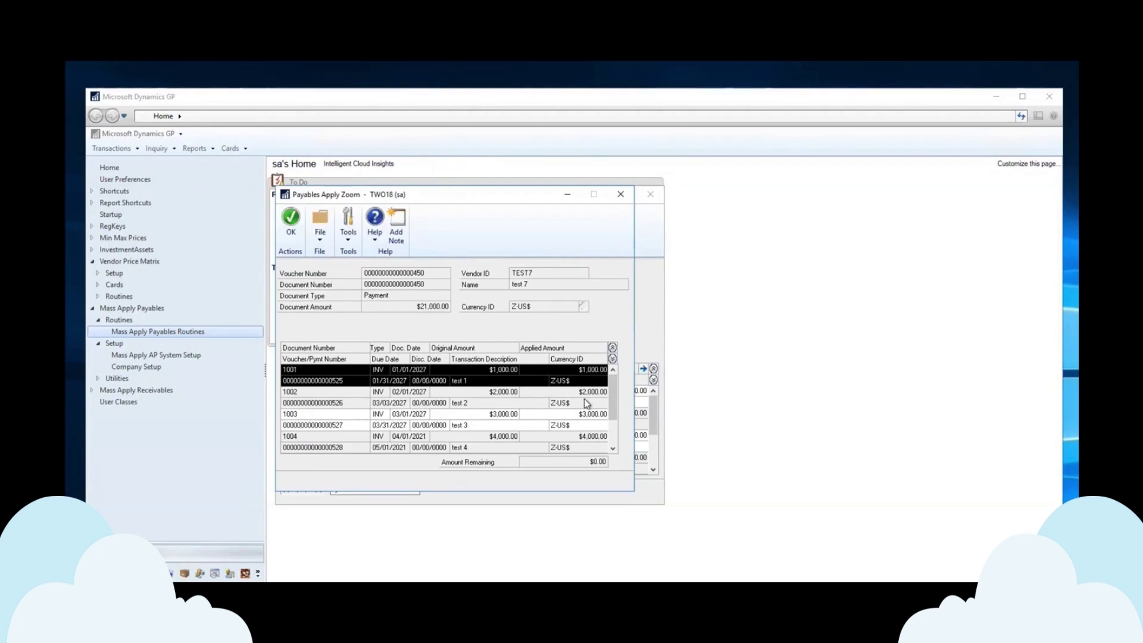
left_click(619, 196)
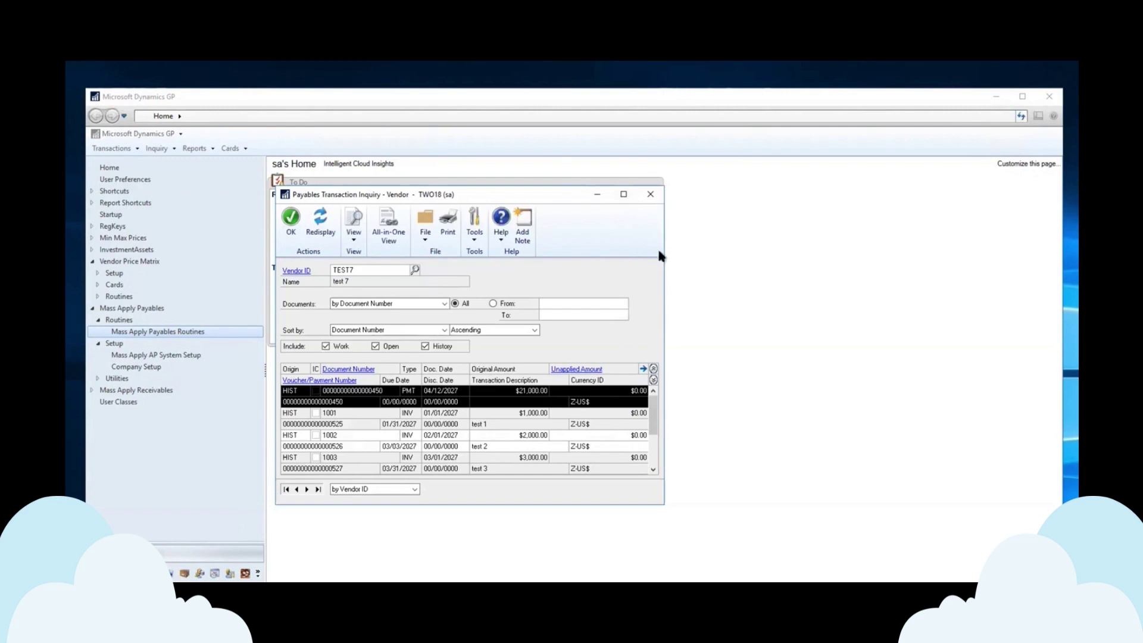
left_click(650, 194)
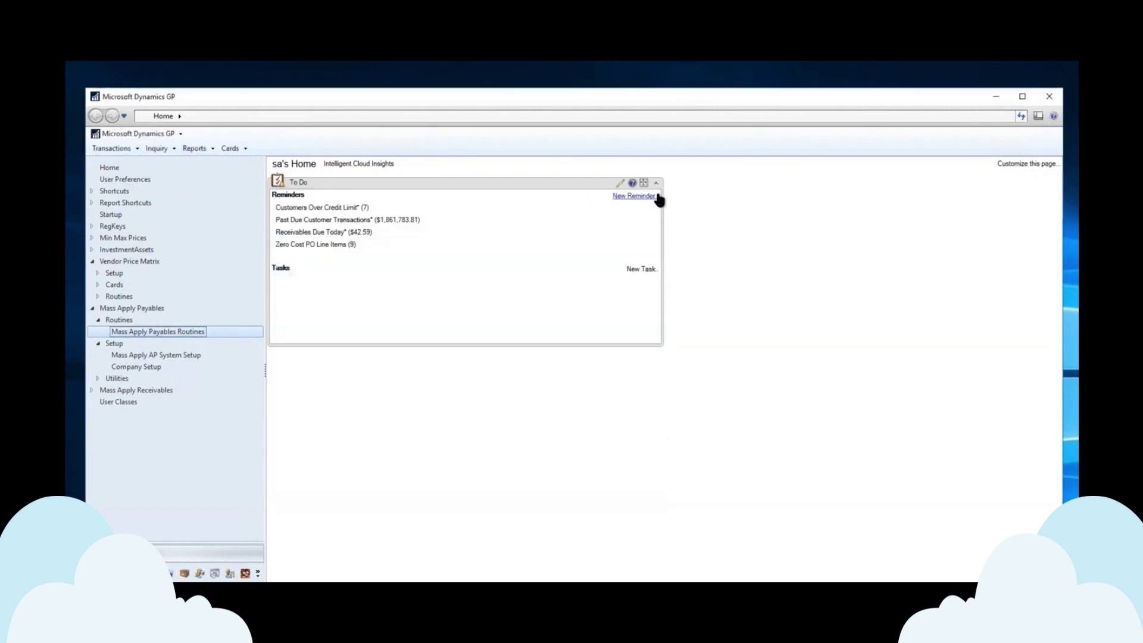
- Reopen Mass Apply Payables and check the TEST7 vendor and credit/debit document date fields
double_click(169, 330)
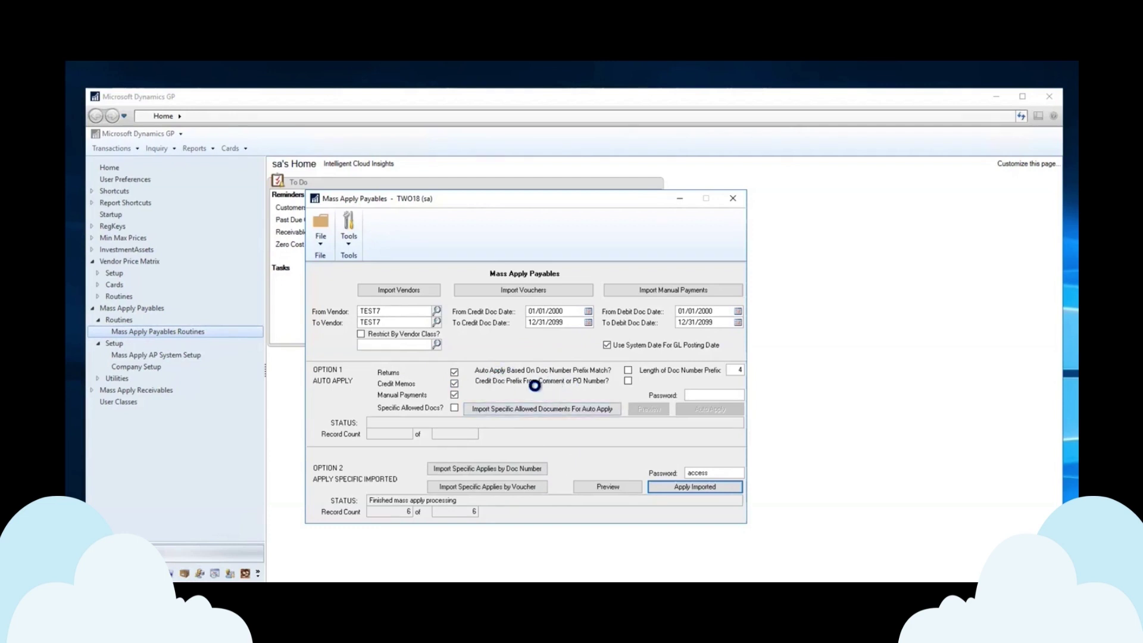
left_click(408, 310)
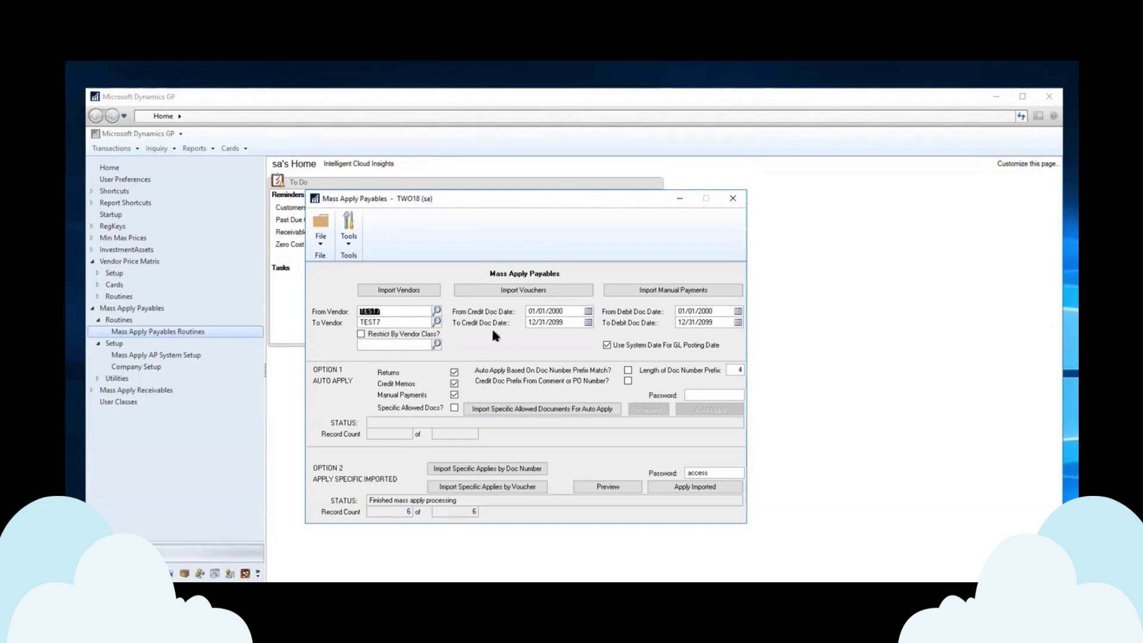
left_click(565, 311)
left_click(566, 323)
left_click(720, 312)
left_click(720, 323)
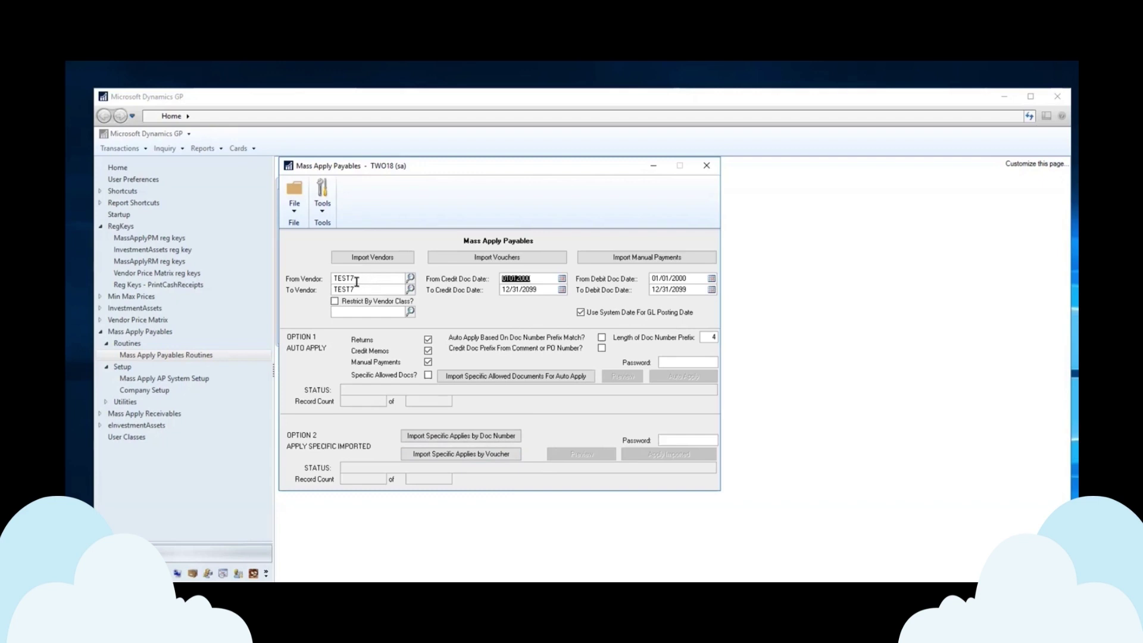
- Pick ACETRAVE0001 as From Vendor and WOODGROV0001 as To Vendor, then uncheck Returns
left_click(411, 279)
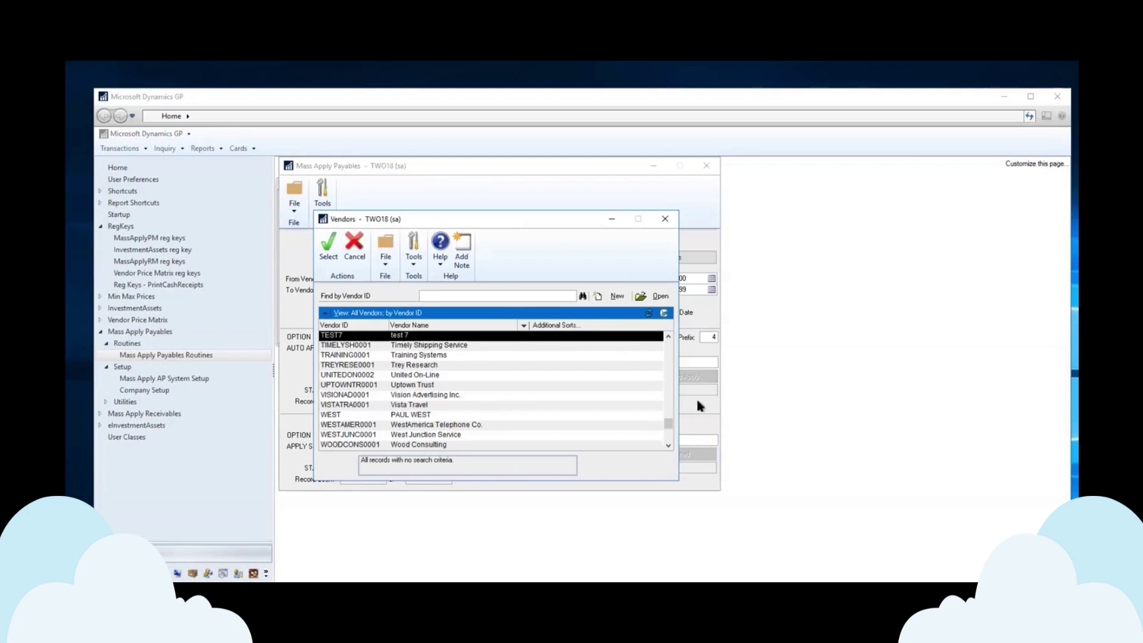
left_click_drag(671, 426, 663, 388)
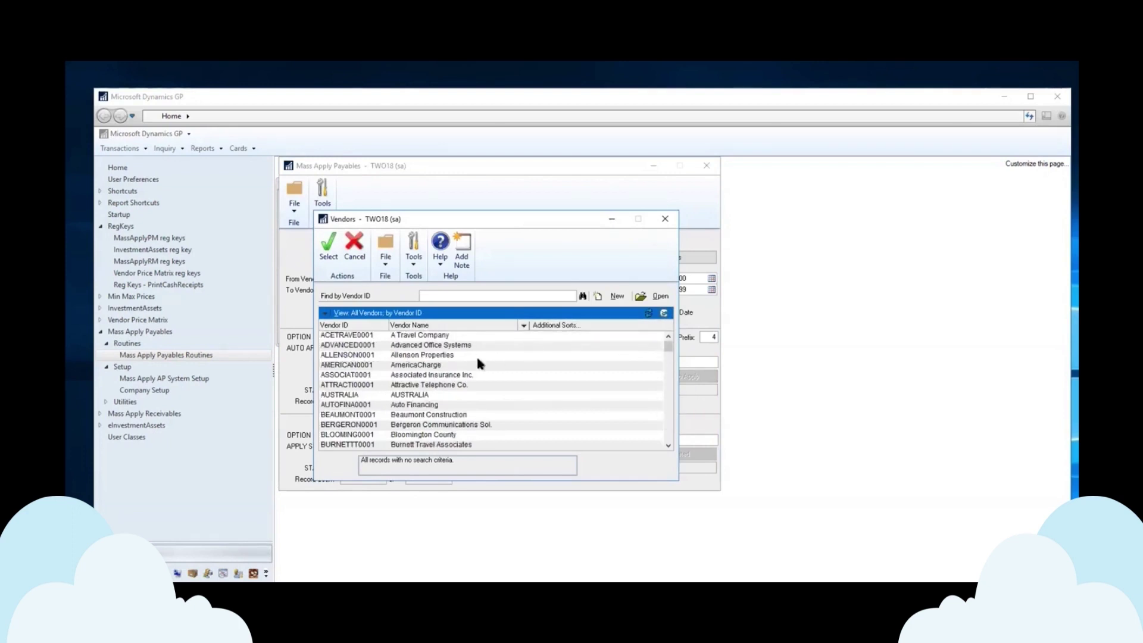
double_click(375, 335)
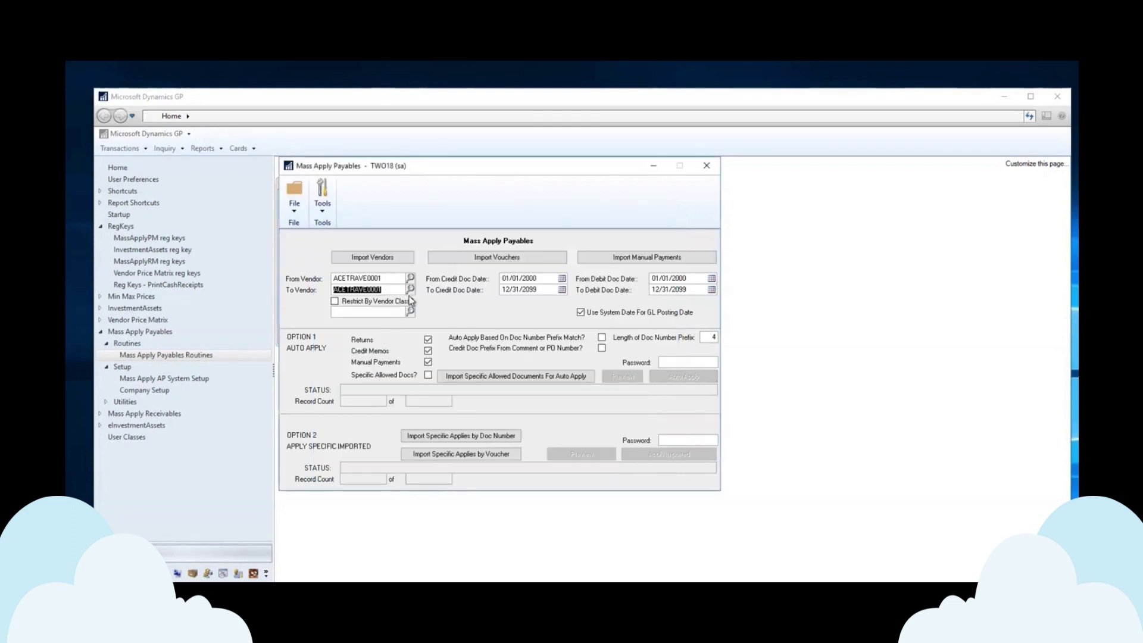
left_click(410, 289)
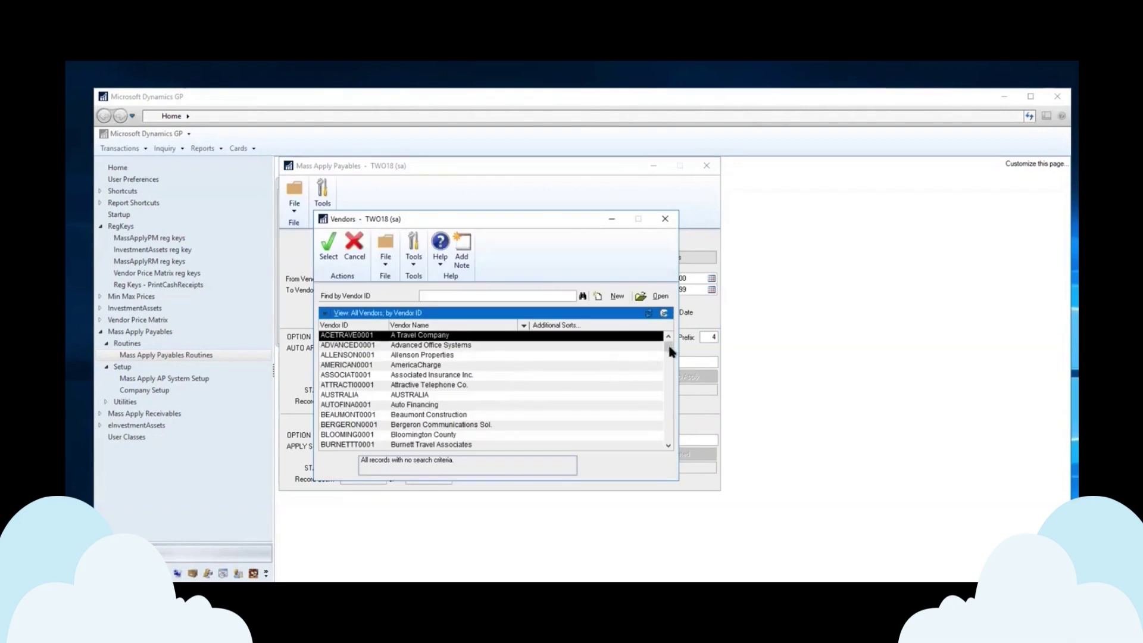
left_click_drag(671, 351, 665, 445)
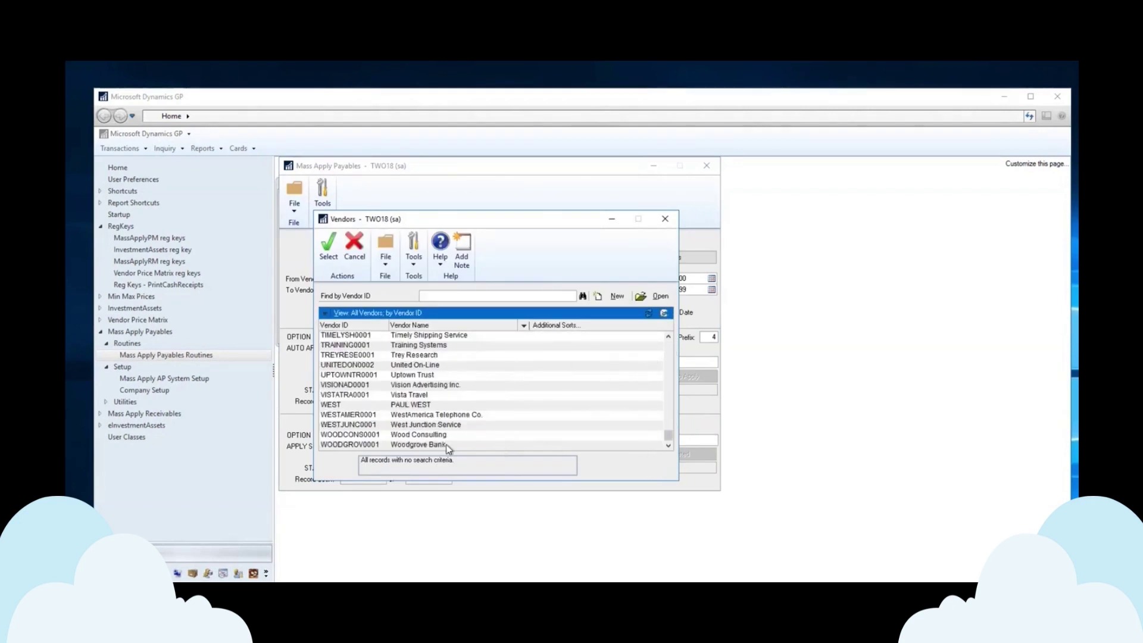
double_click(393, 444)
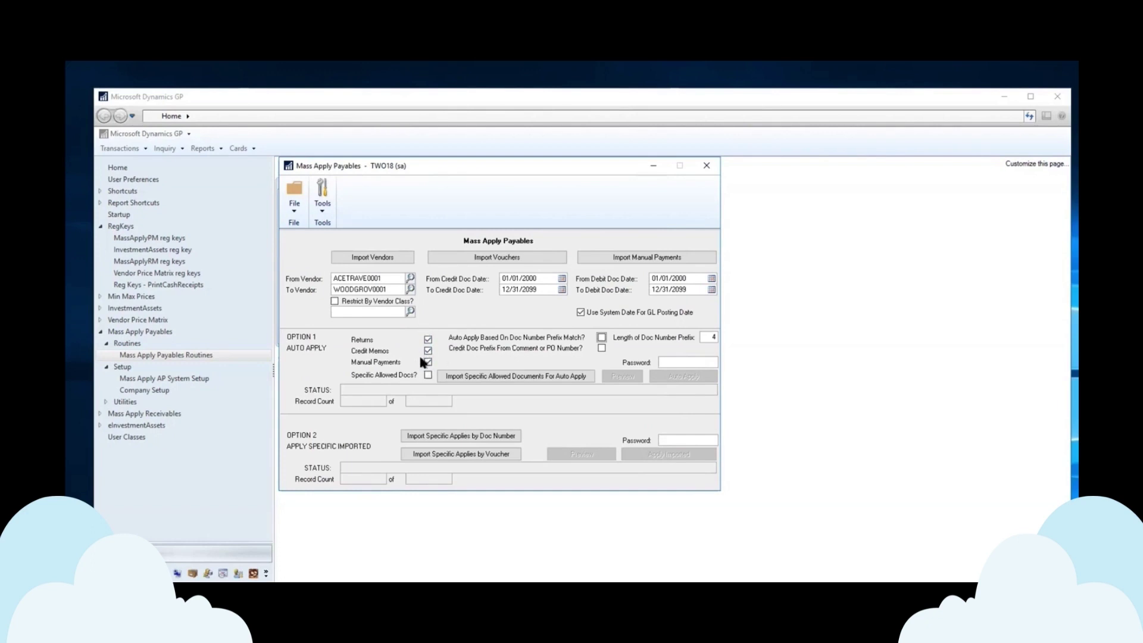
left_click(428, 339)
- Re-check Returns, enter the auto apply password, and preview auto apply across all vendors
left_click(428, 339)
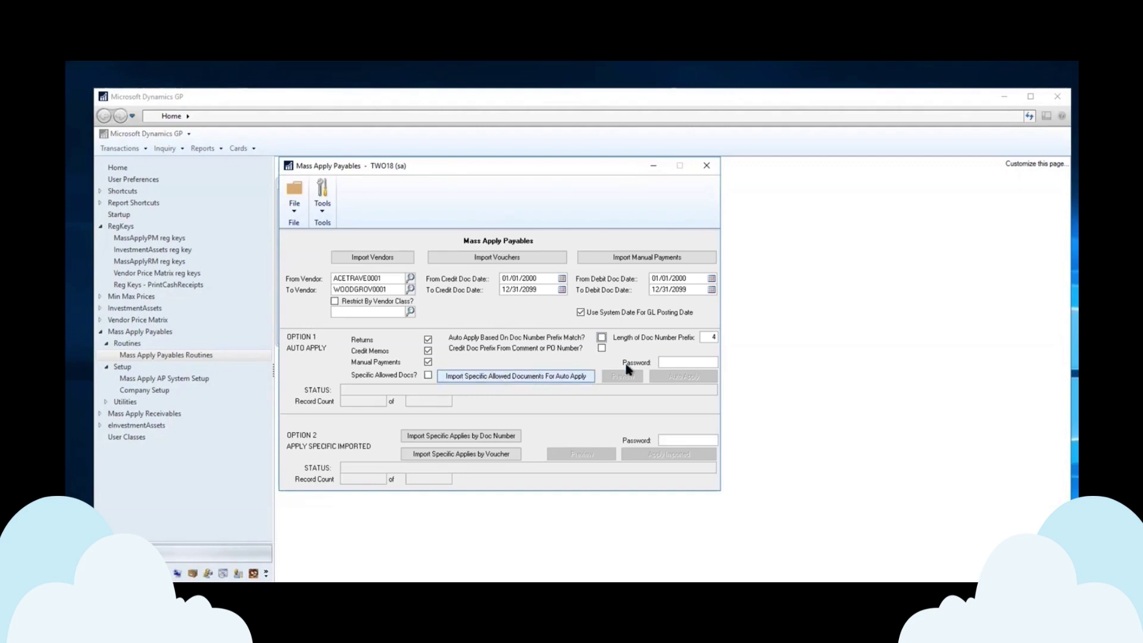
left_click(671, 362)
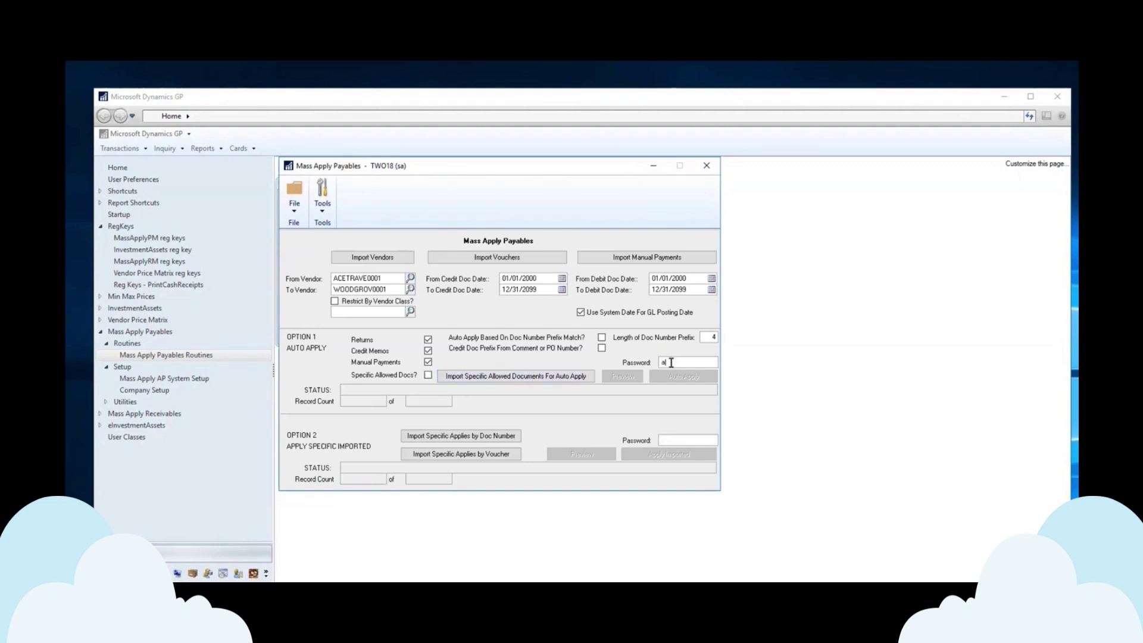
type("access")
key("Tab")
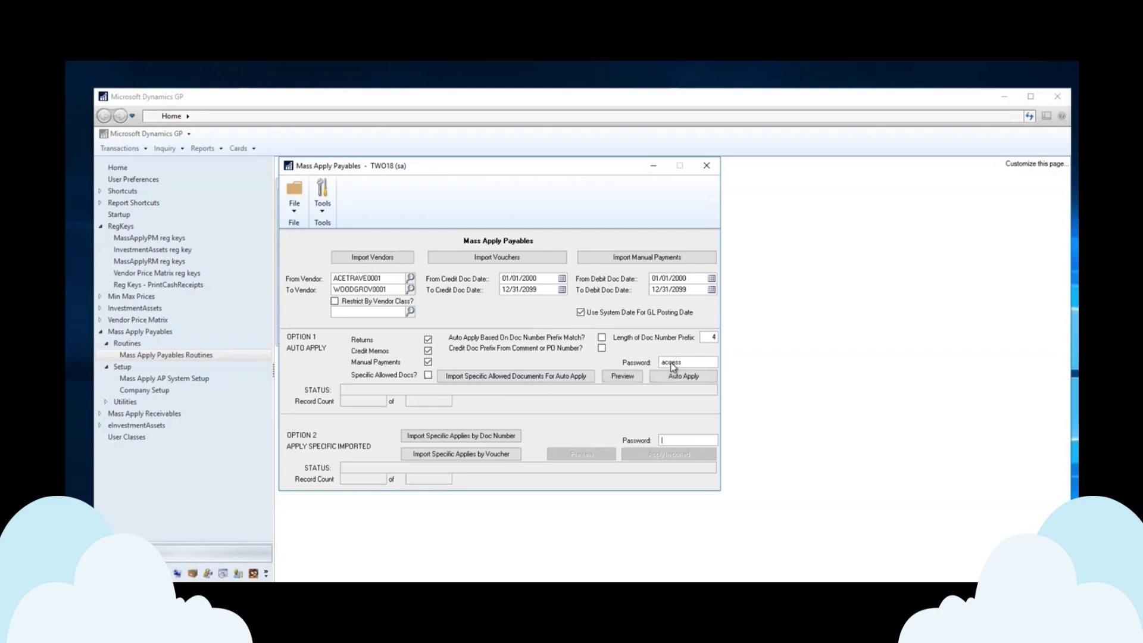
left_click(621, 374)
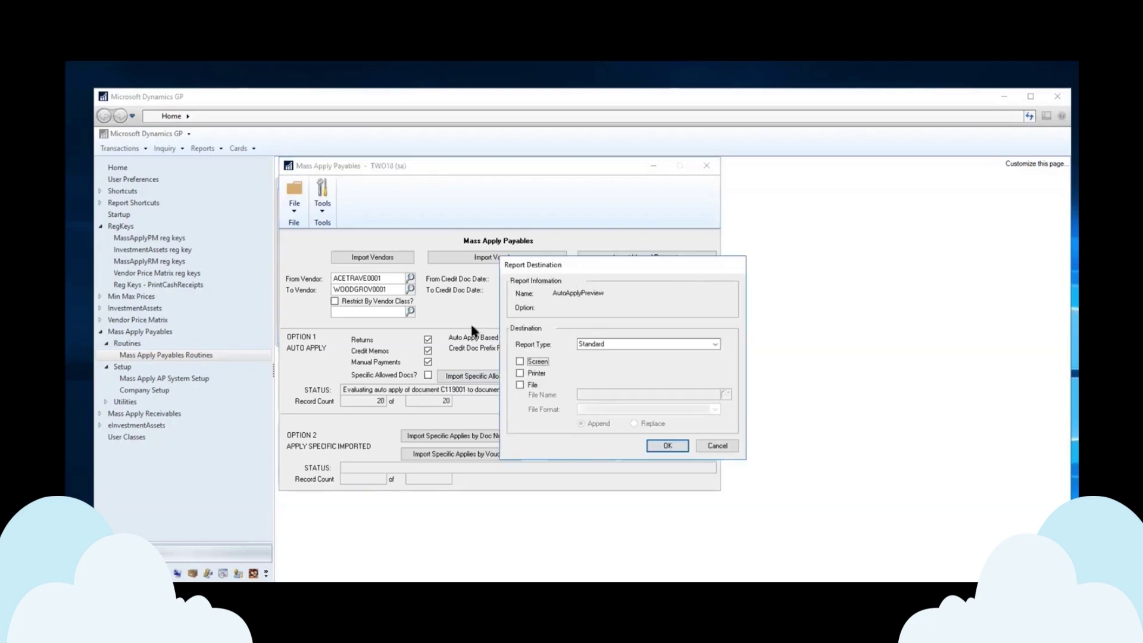
- Send both the auto-apply preview and the exceptions report to the screen
left_click(667, 445)
left_click(520, 361)
left_click(667, 446)
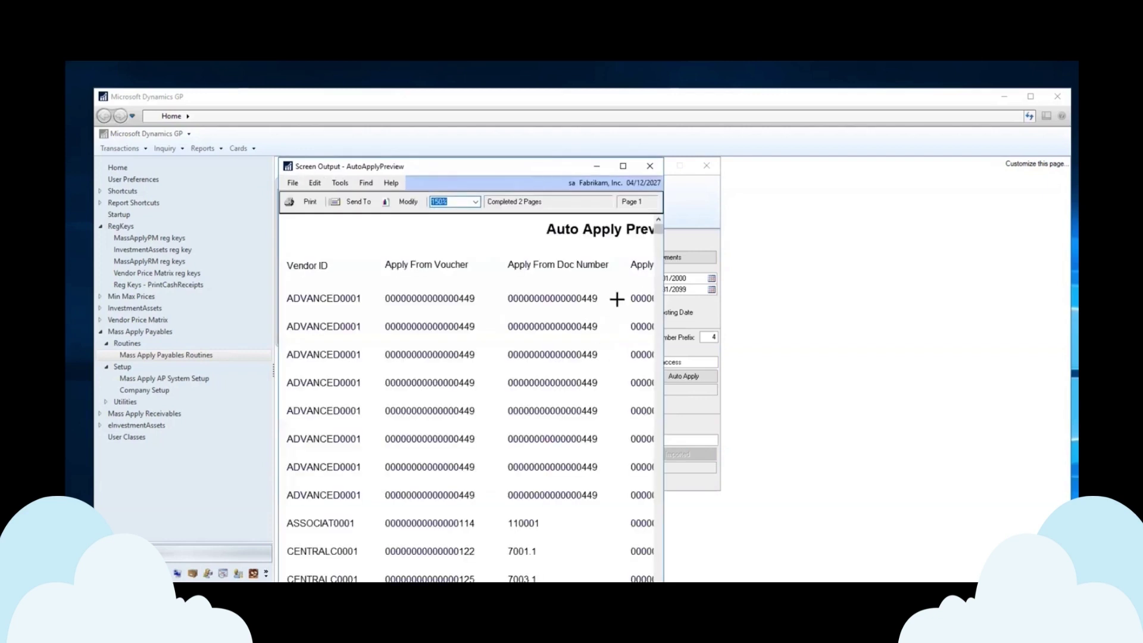
- Review the widened preview down to its $102,602.61 total, then close it and the empty exceptions report
left_click_drag(663, 289, 1025, 278)
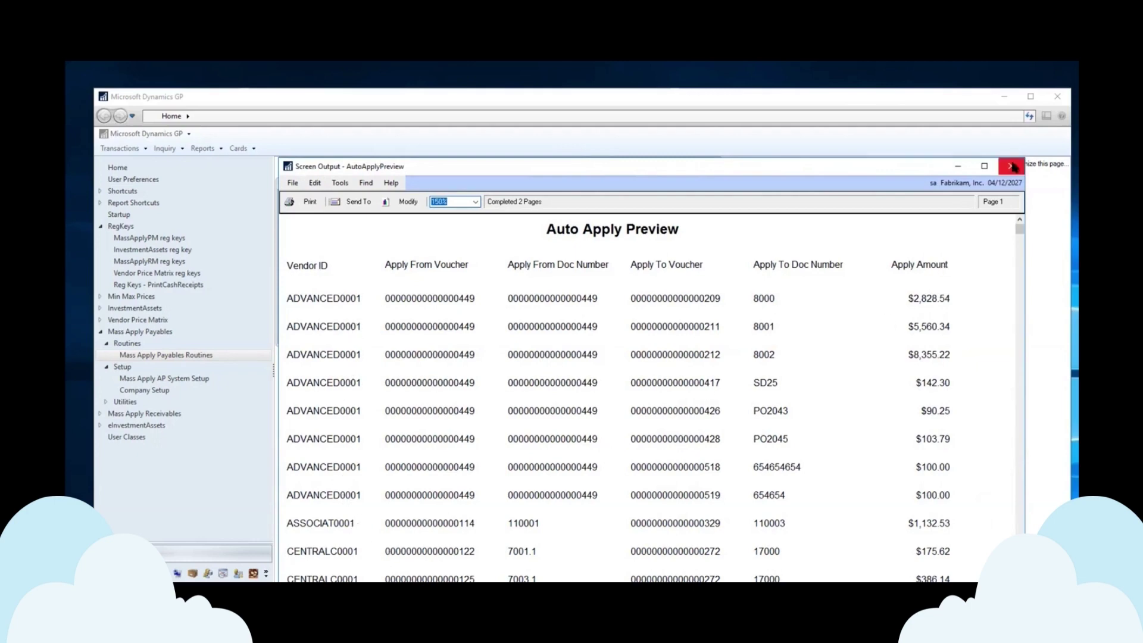
scroll(649, 387, "down", 10)
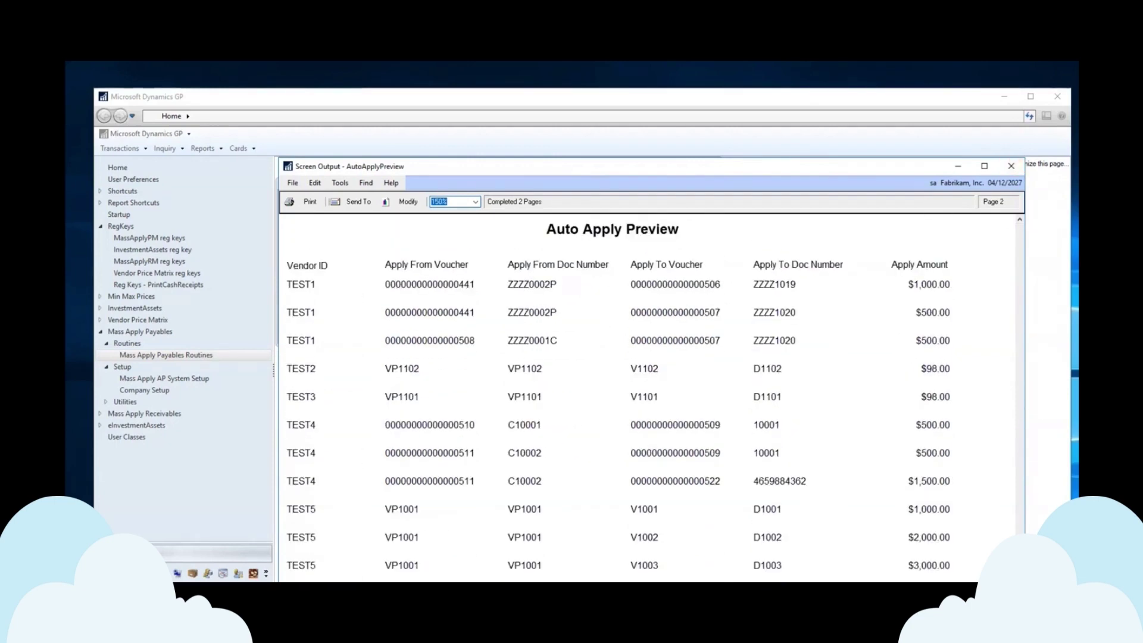
scroll(649, 387, "down", 5)
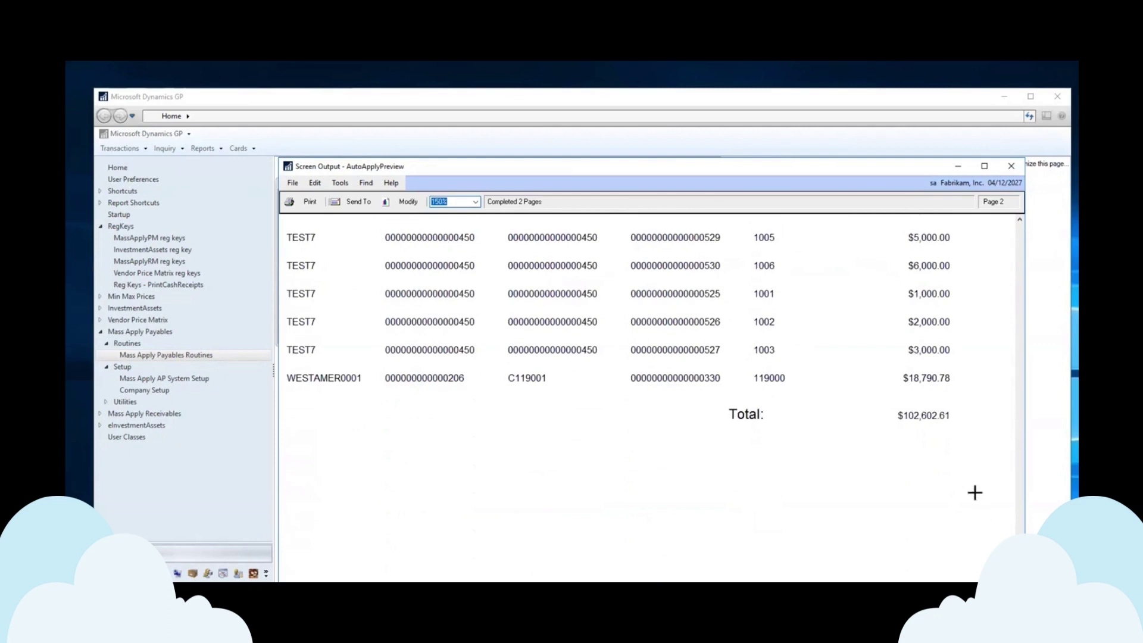
left_click(1012, 167)
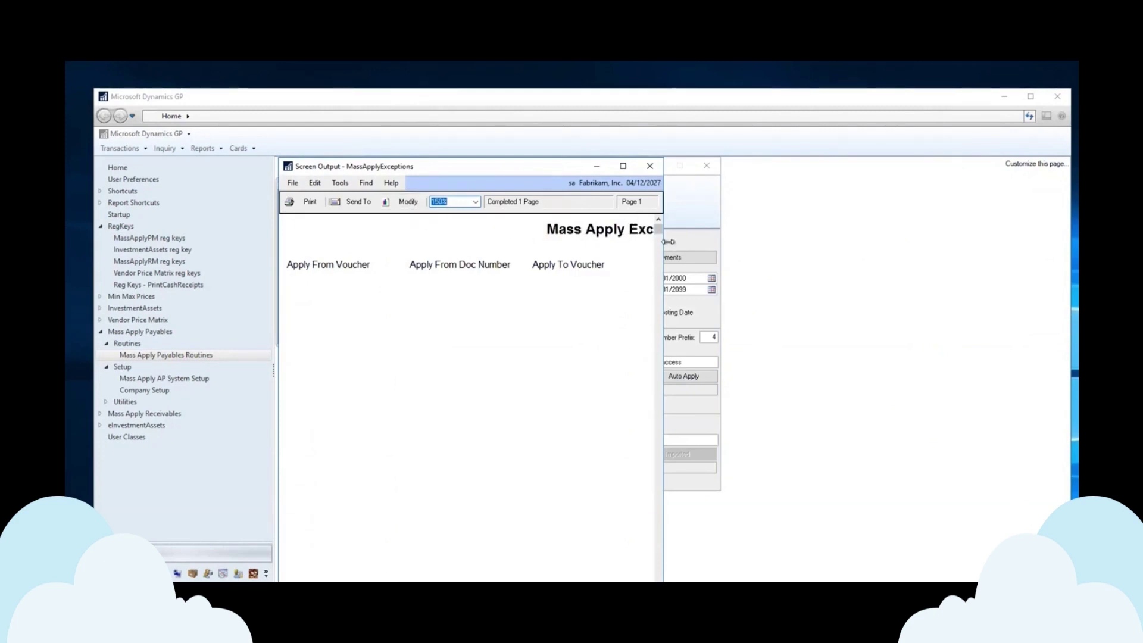
left_click_drag(690, 236, 786, 226)
left_click(772, 166)
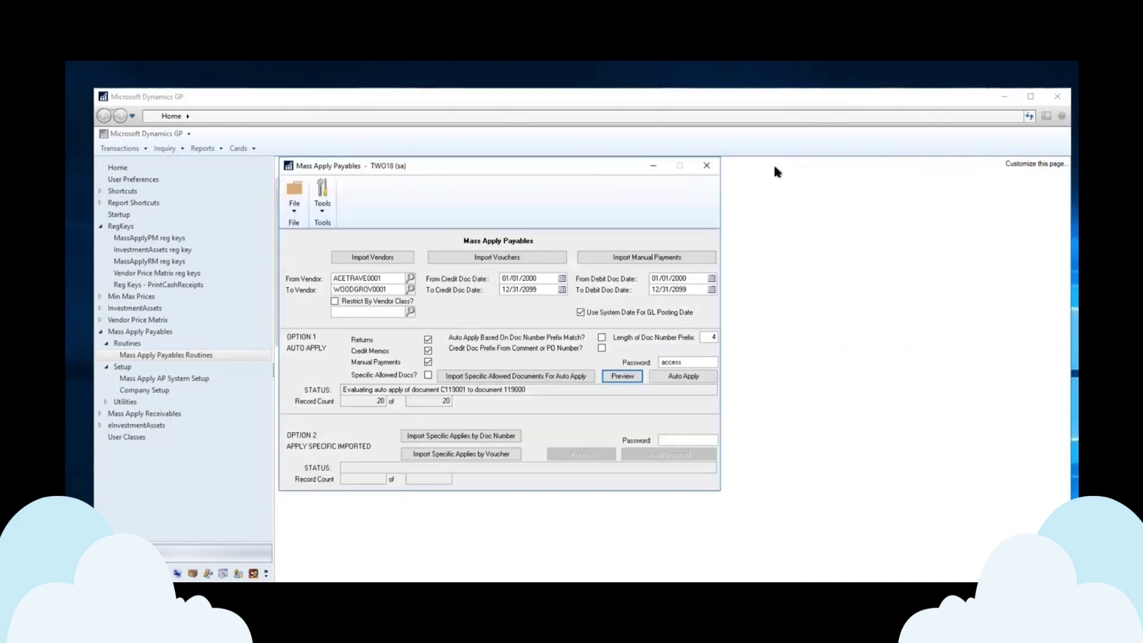
- Enable auto apply by document number prefix match and preview both reports on screen
left_click(601, 338)
left_click(619, 376)
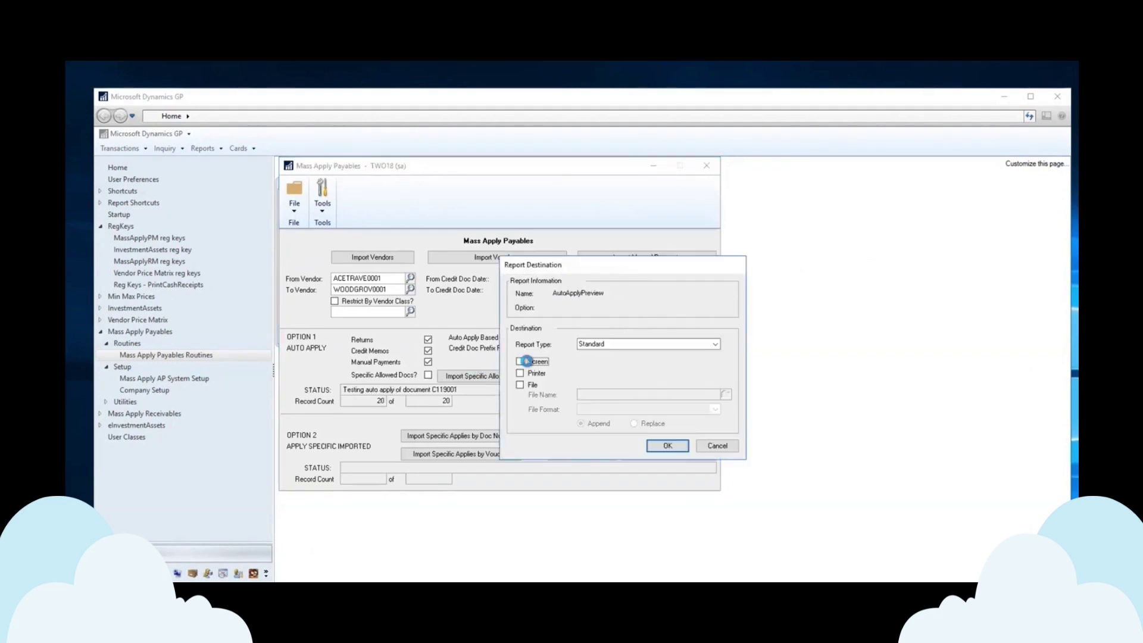
left_click(521, 361)
left_click(672, 452)
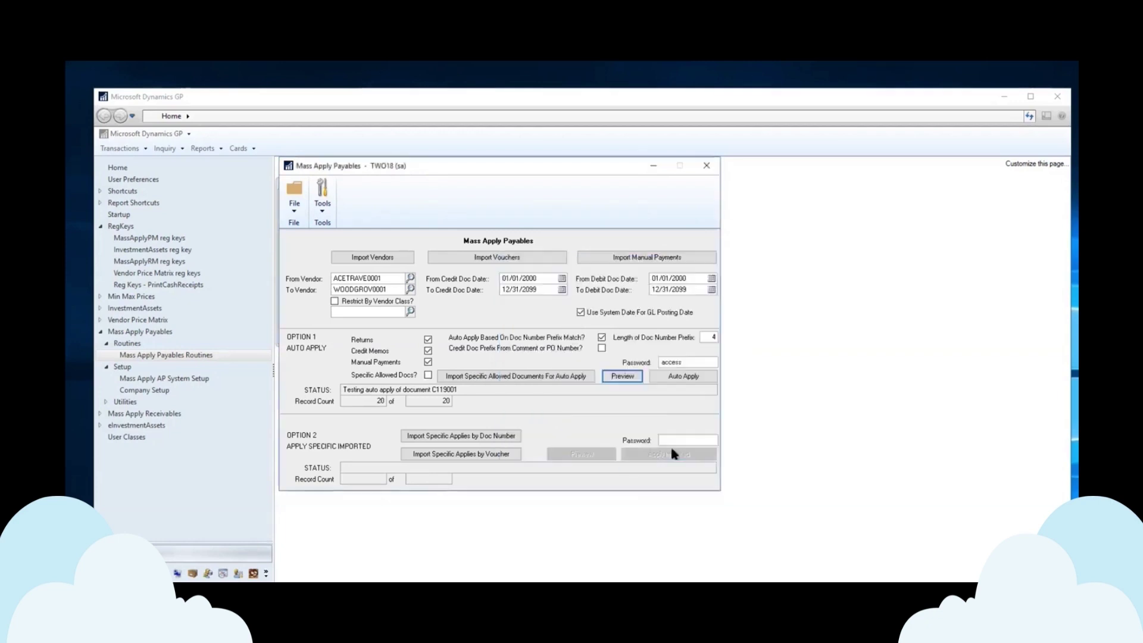
left_click(520, 361)
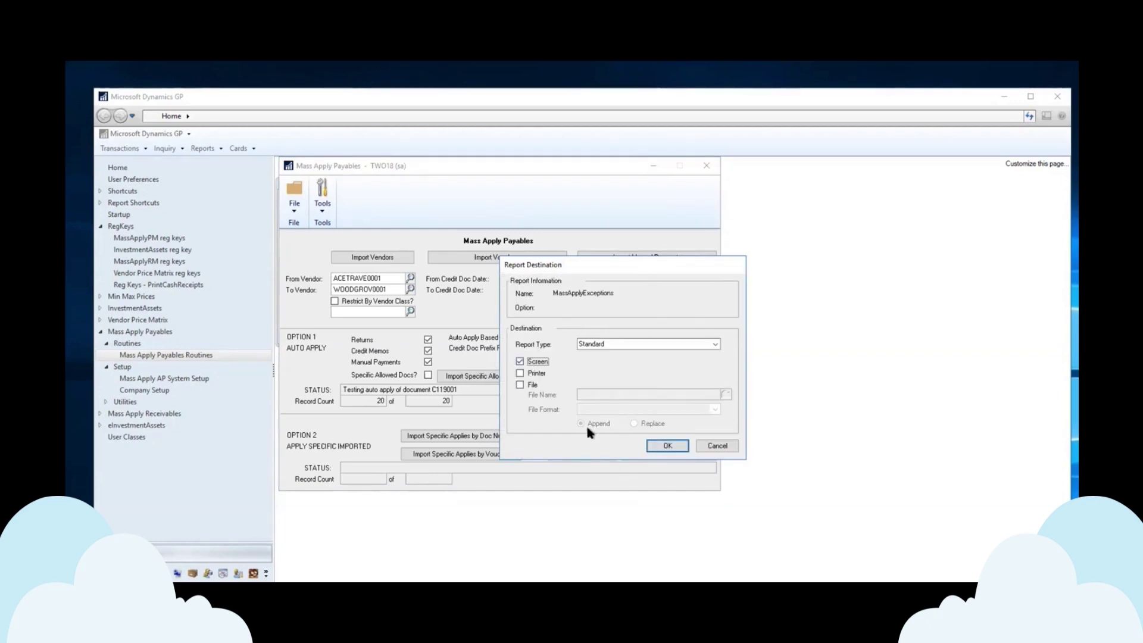
left_click(664, 446)
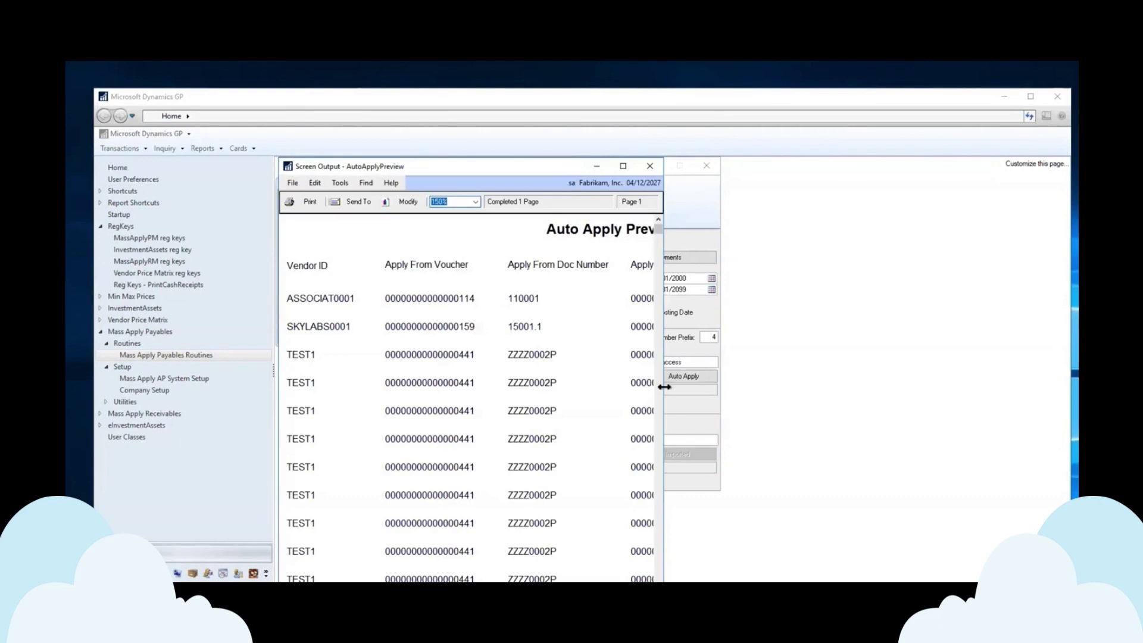
- Review the widened prefix-match preview, then close it and the empty exceptions report
left_click_drag(665, 387, 992, 384)
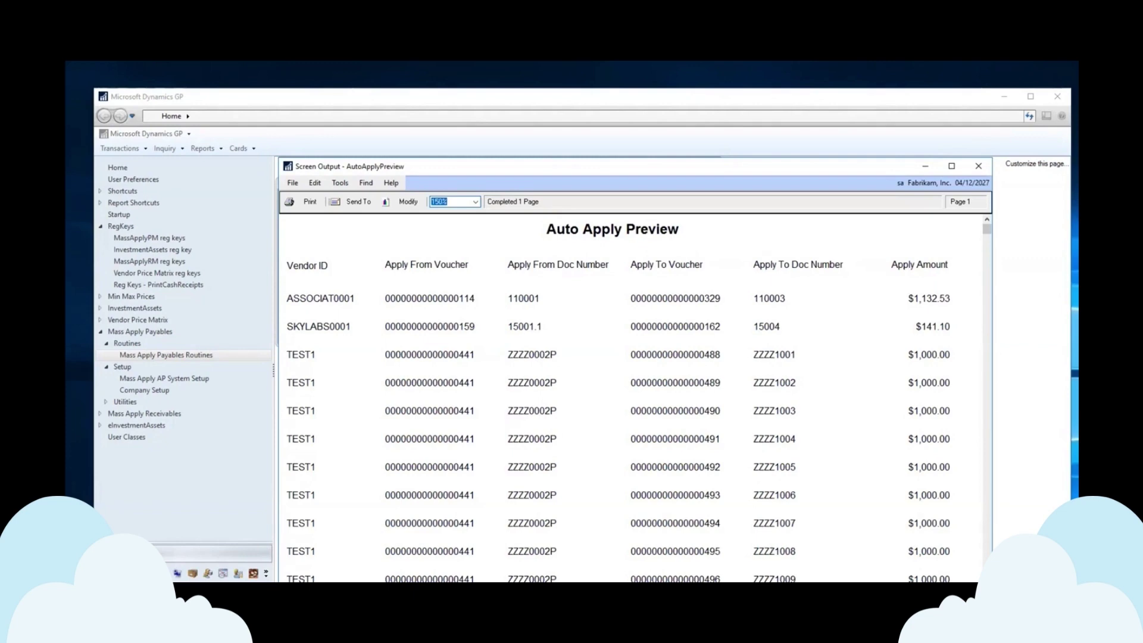
left_click(978, 169)
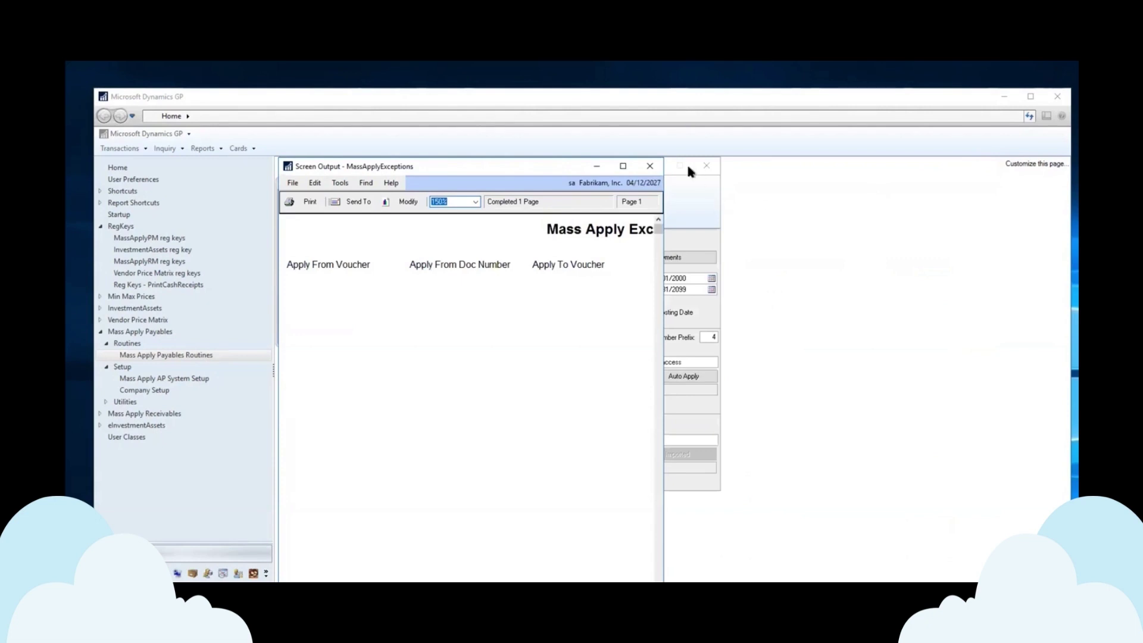
left_click(646, 169)
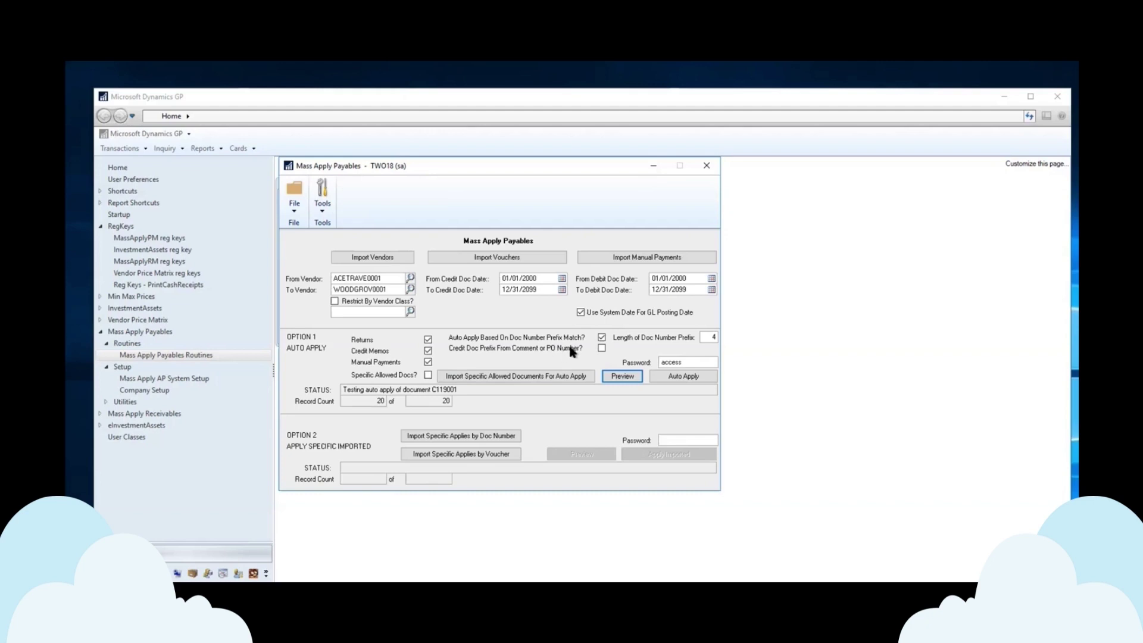
- Enable 'Credit Doc Prefix From Comment or PO Number?' and preview both reports on screen
left_click(602, 347)
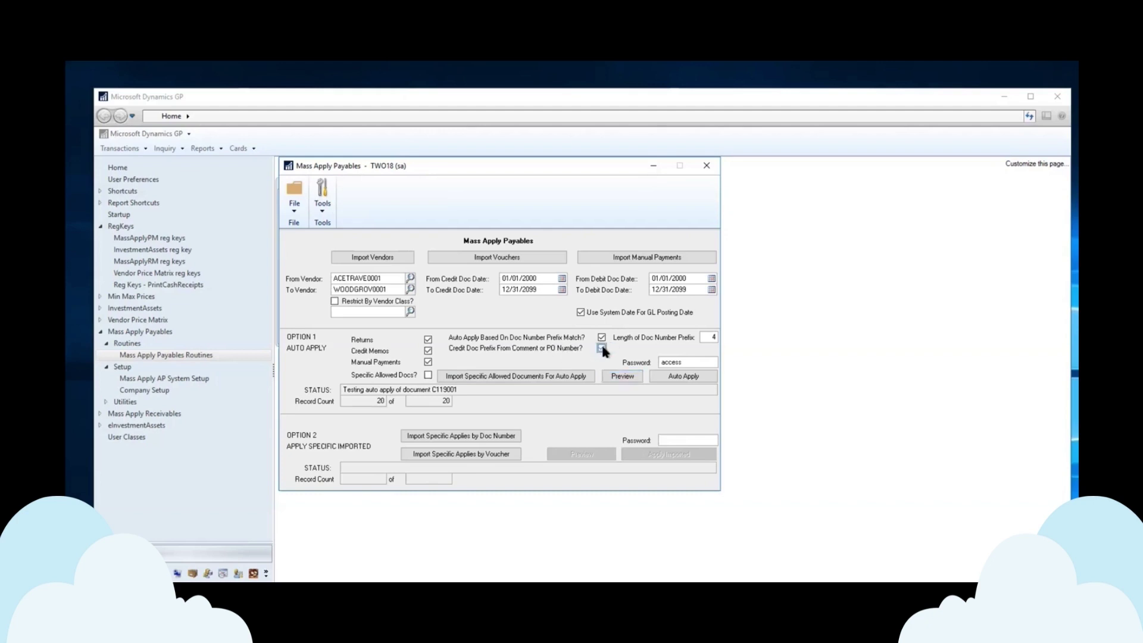
left_click(622, 376)
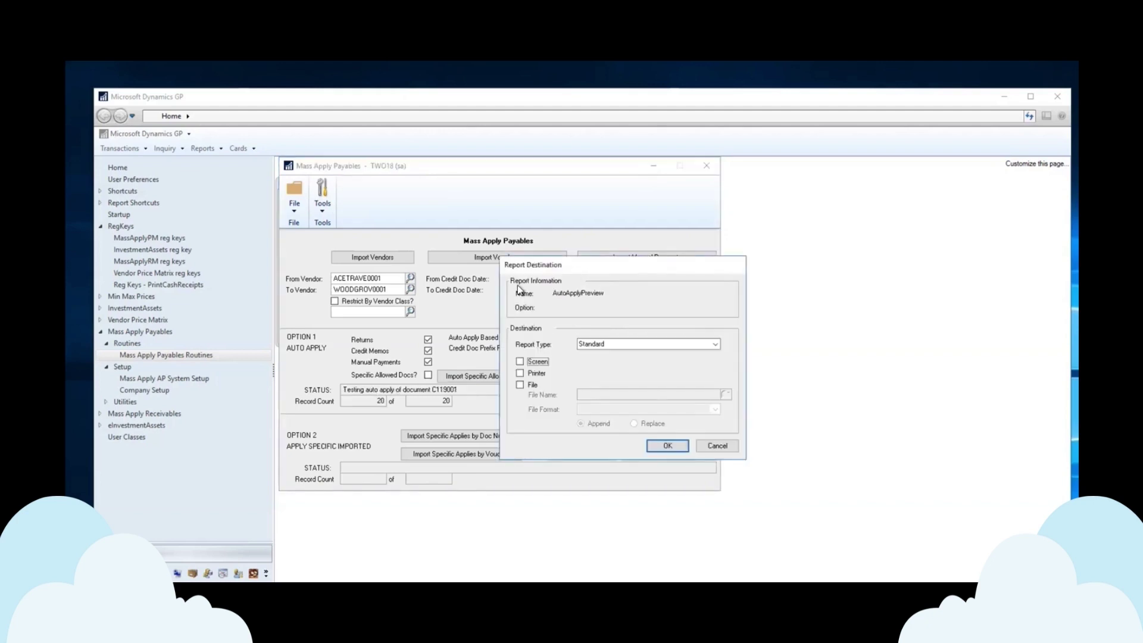
left_click(521, 361)
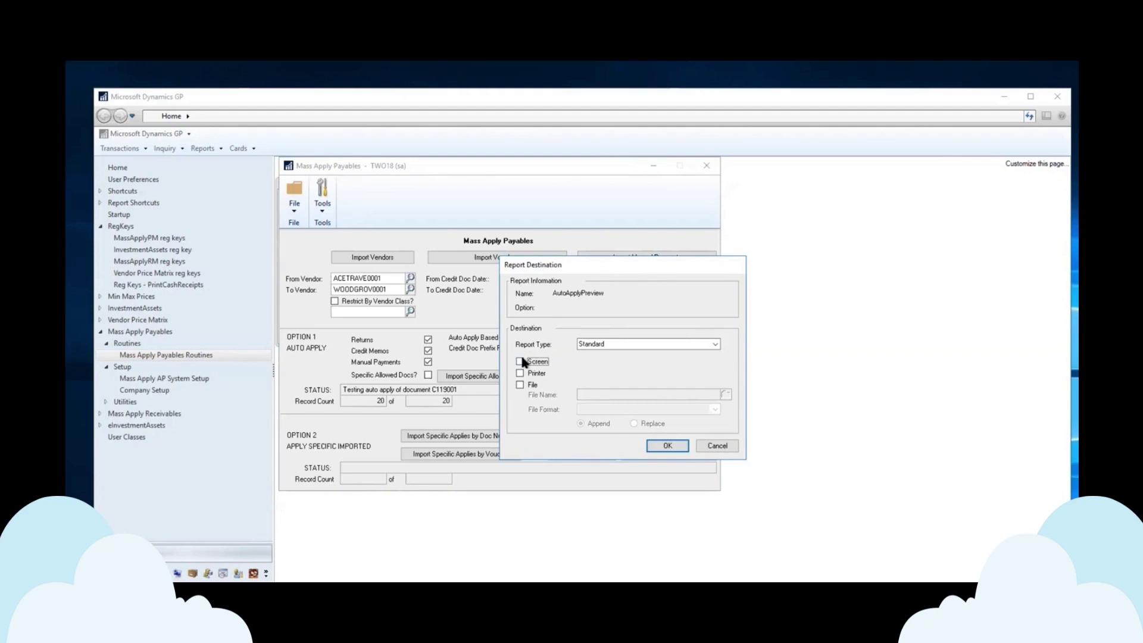
left_click(669, 445)
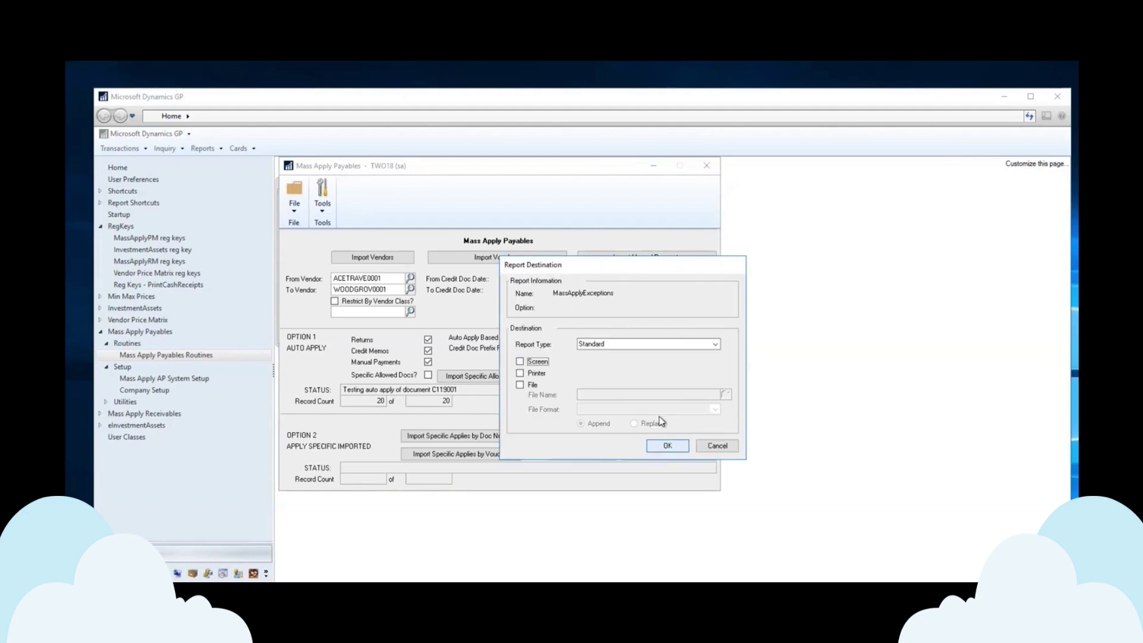
left_click(538, 363)
left_click(664, 447)
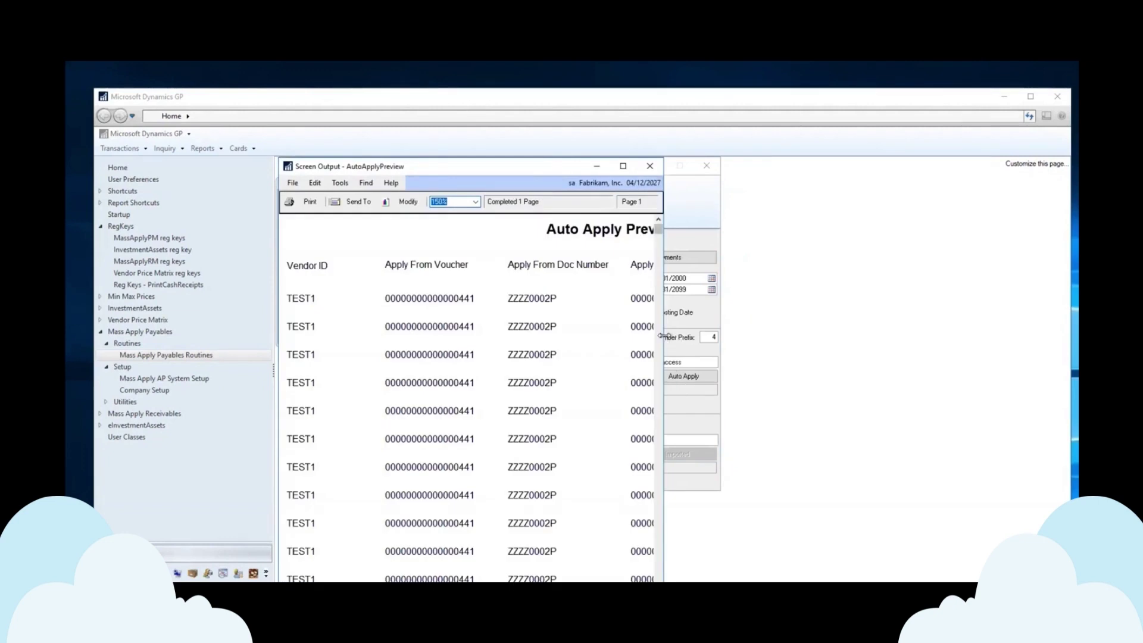
- Review the preview matching ZZZZ0002P to ZZZZ1001 onward, close both reports, and turn the option off
left_click_drag(661, 336, 866, 322)
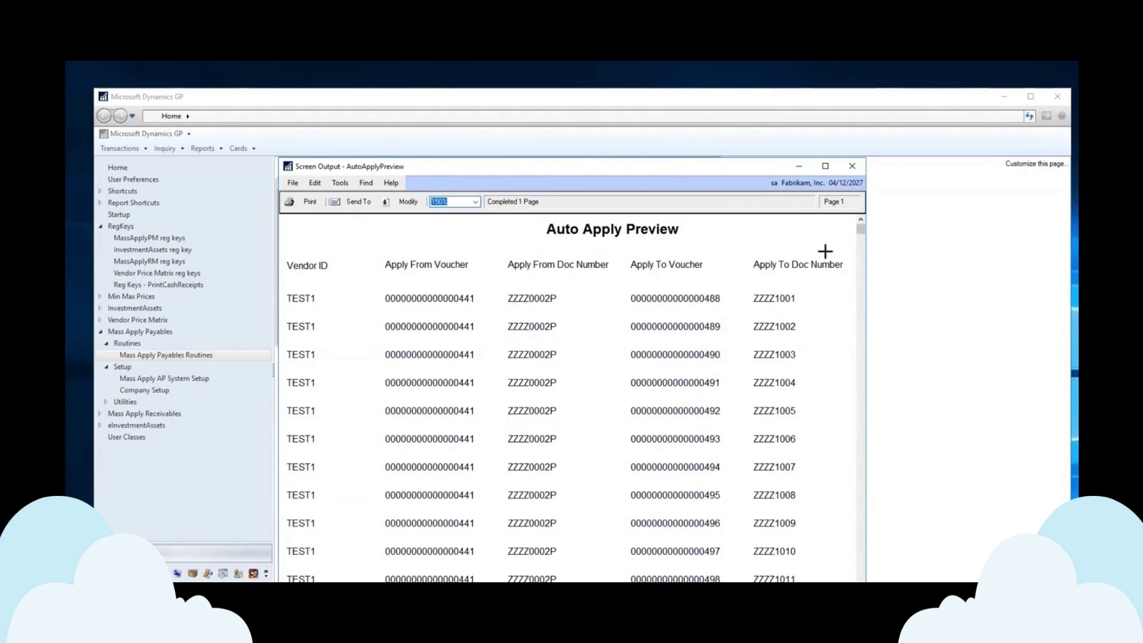
left_click(851, 170)
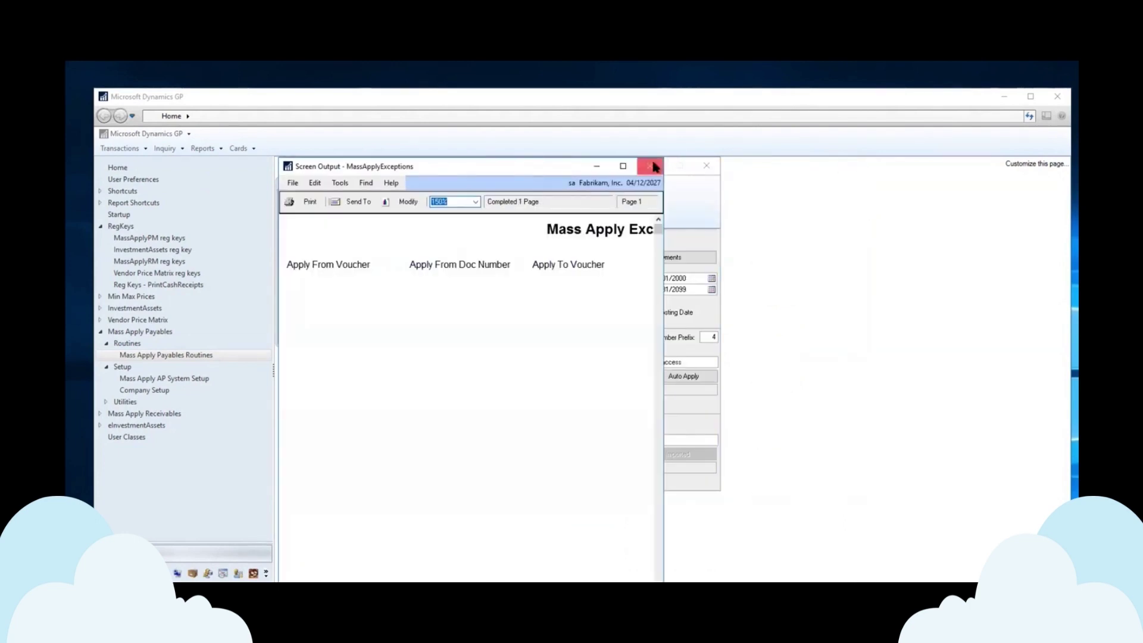
left_click(654, 166)
left_click(601, 348)
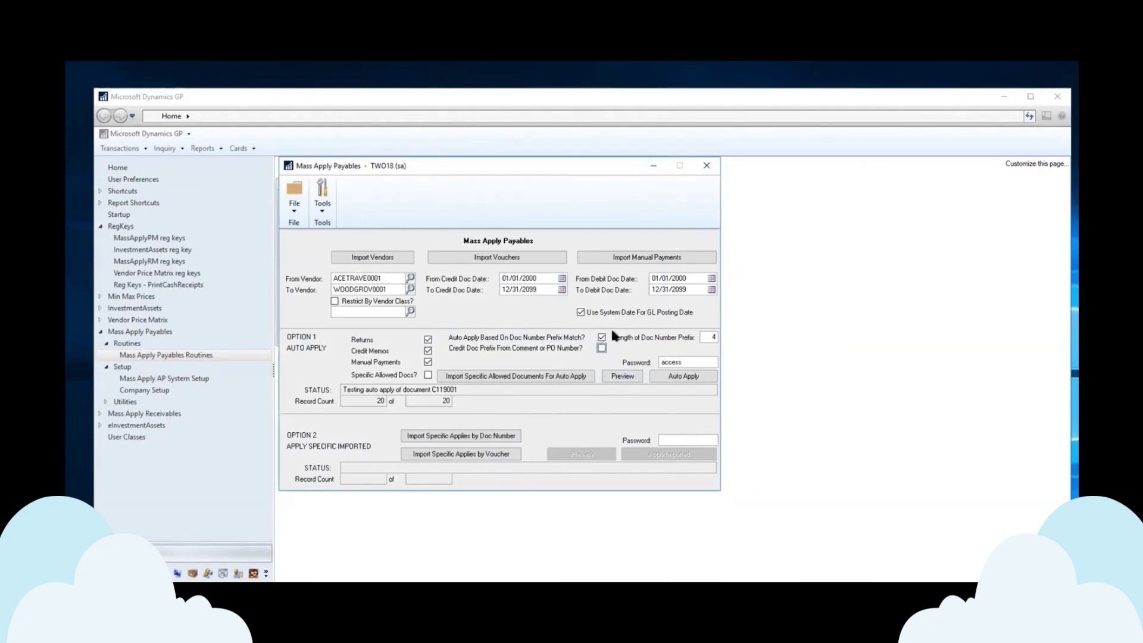
- Turn off prefix matching, enable Specific Allowed Docs, and browse the CSV import without importing anything
left_click(602, 337)
left_click(428, 375)
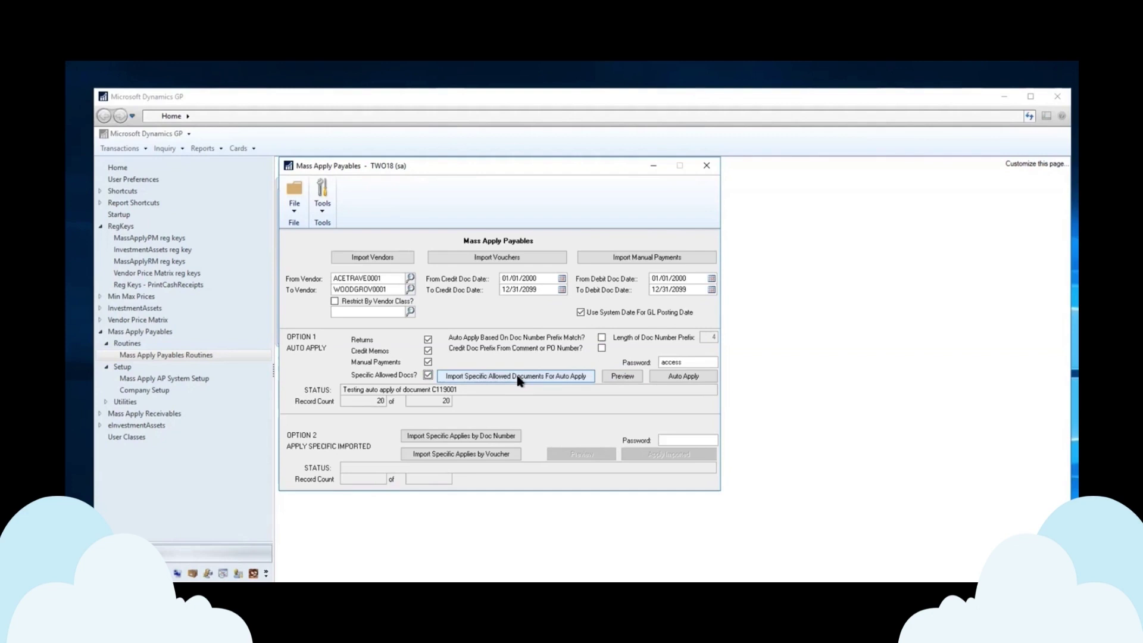
left_click(517, 377)
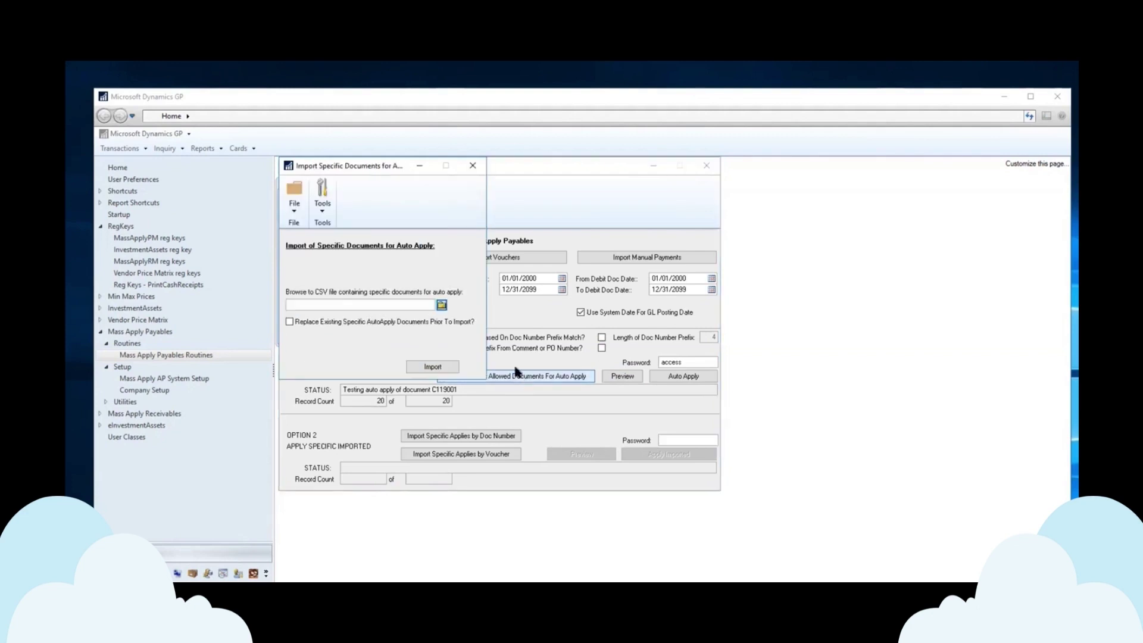
left_click(442, 306)
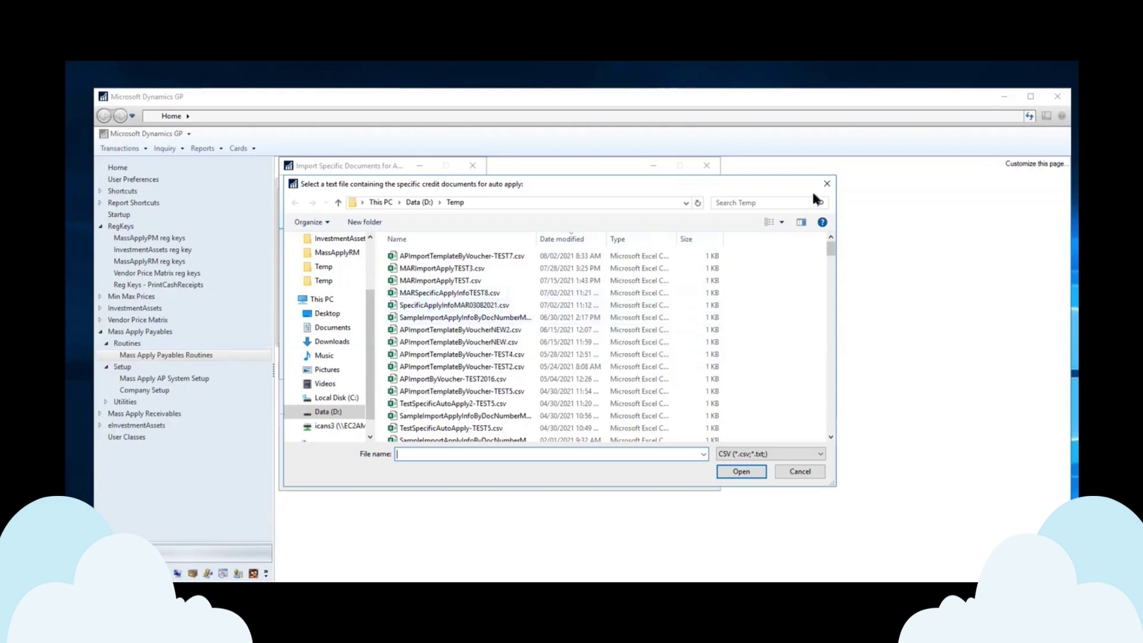
left_click(827, 184)
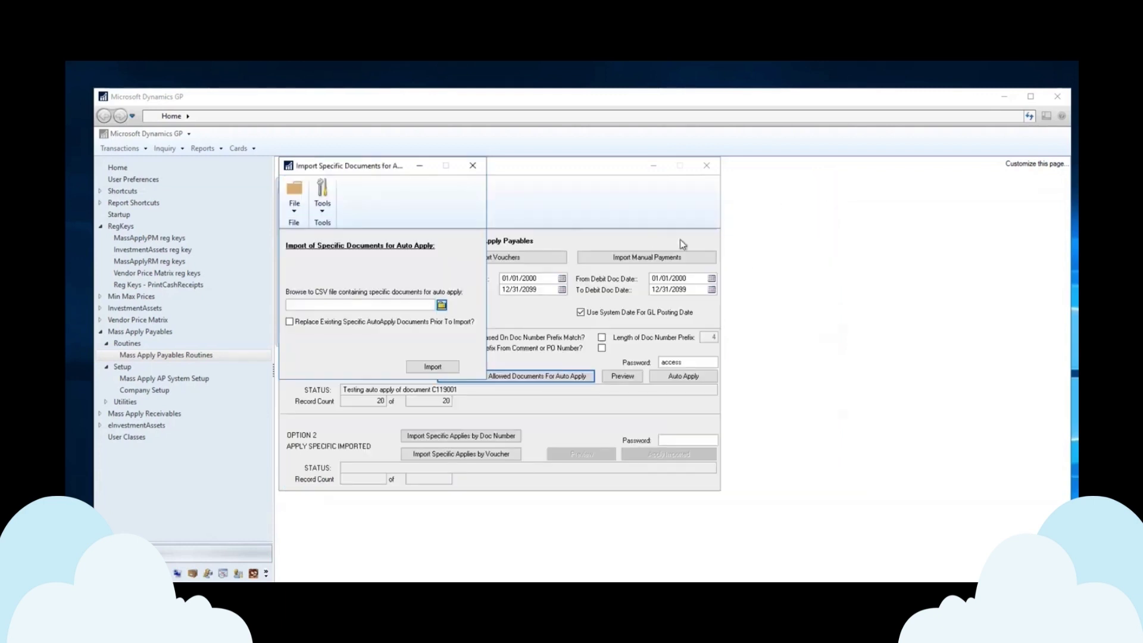
left_click(474, 167)
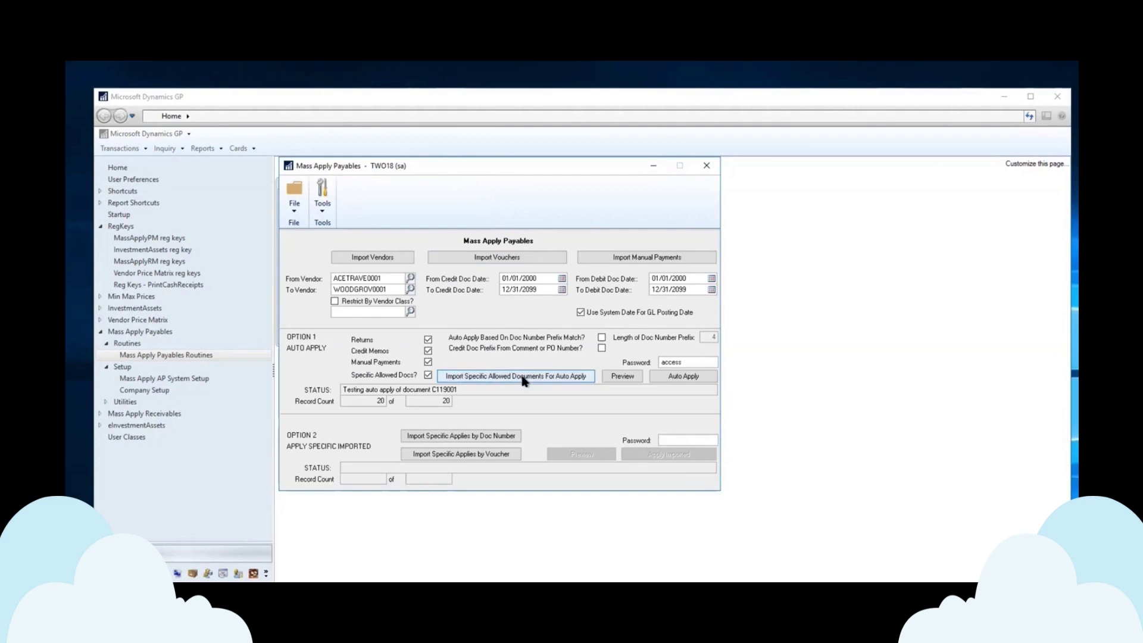
- Turn off Specific Allowed Docs and bring up the Import Vendors window
left_click(428, 376)
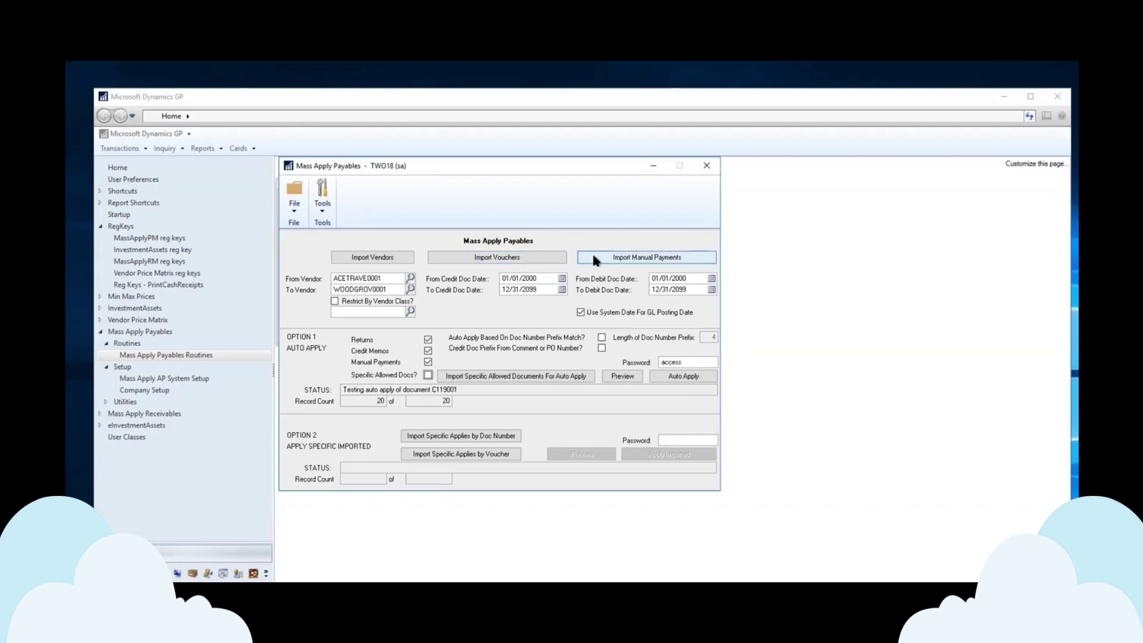
left_click(377, 260)
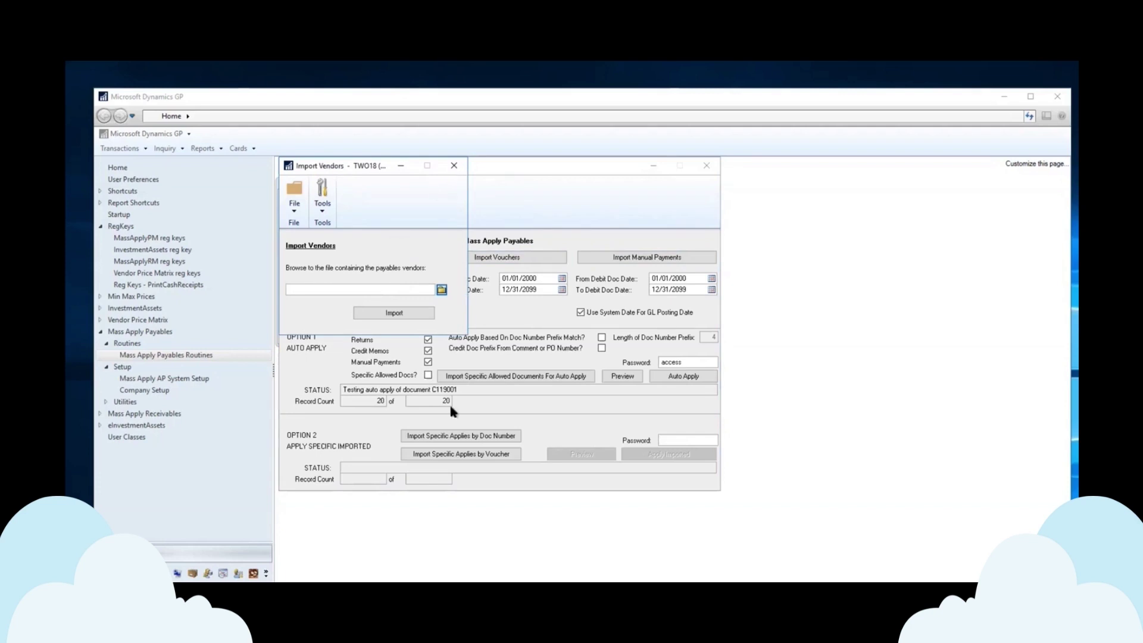
- Close the Import Vendors window to return to Mass Apply Payables
left_click(454, 167)
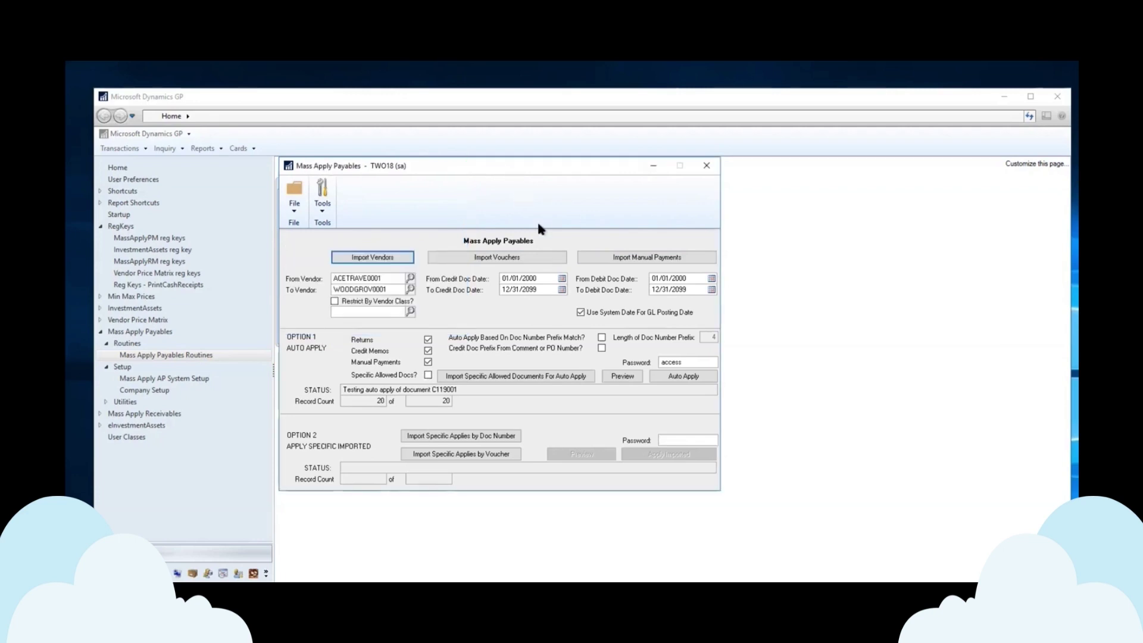